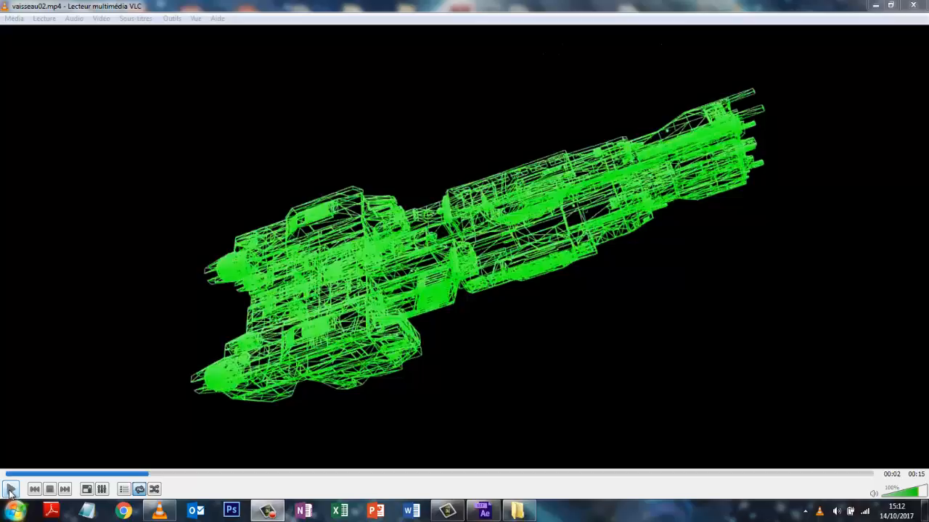
Play the vaisseau02.mp4 clip to view the rotating green wireframe ship, pause it and close the player.
click(10, 491)
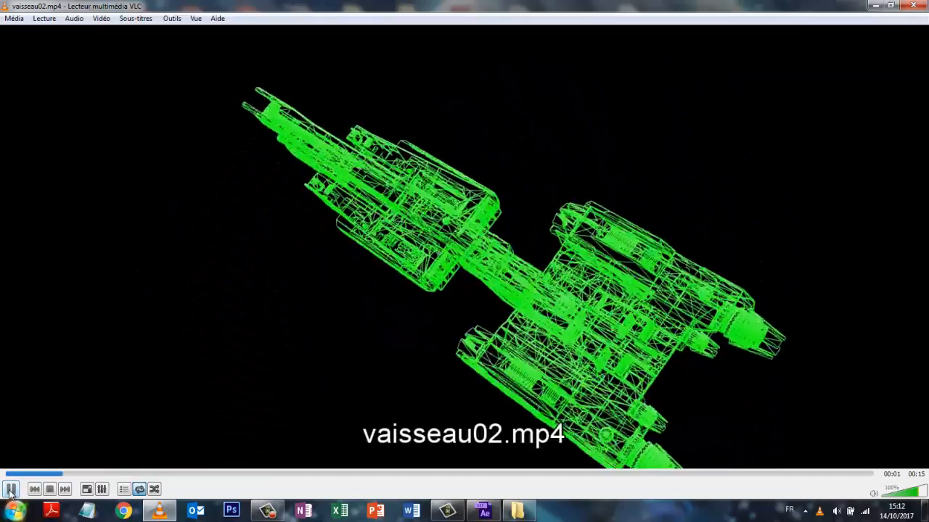
click(9, 491)
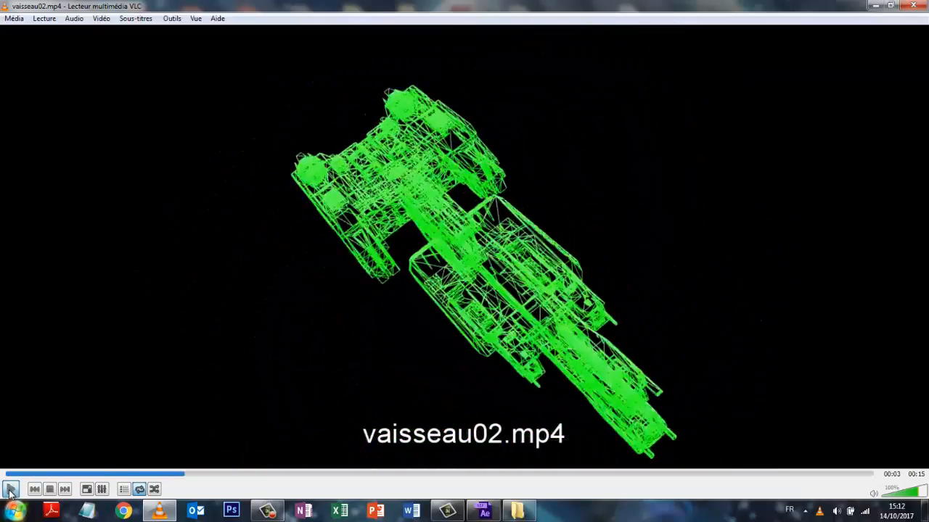
click(914, 6)
Move the file browser window aside, open the Light Frigate folder and select Frigate_v86.obj.
click(487, 115)
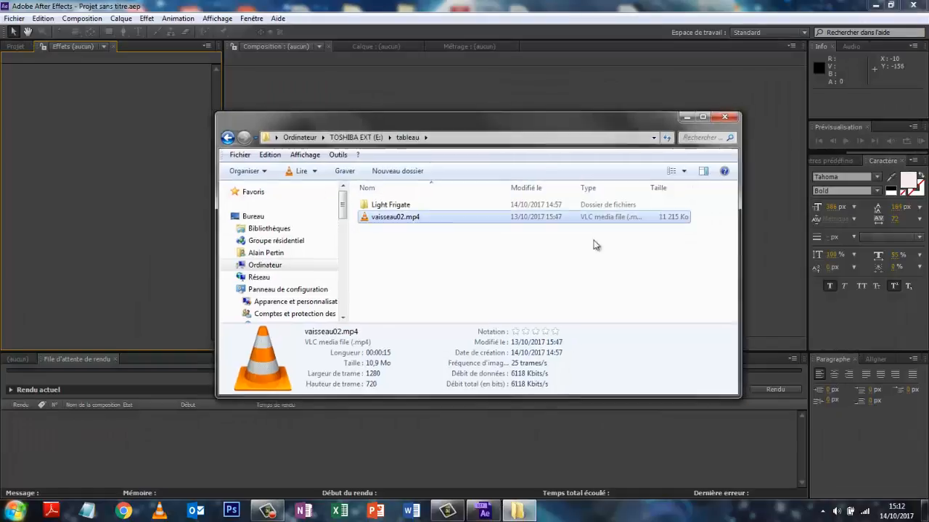
drag(472, 116, 588, 214)
click(512, 307)
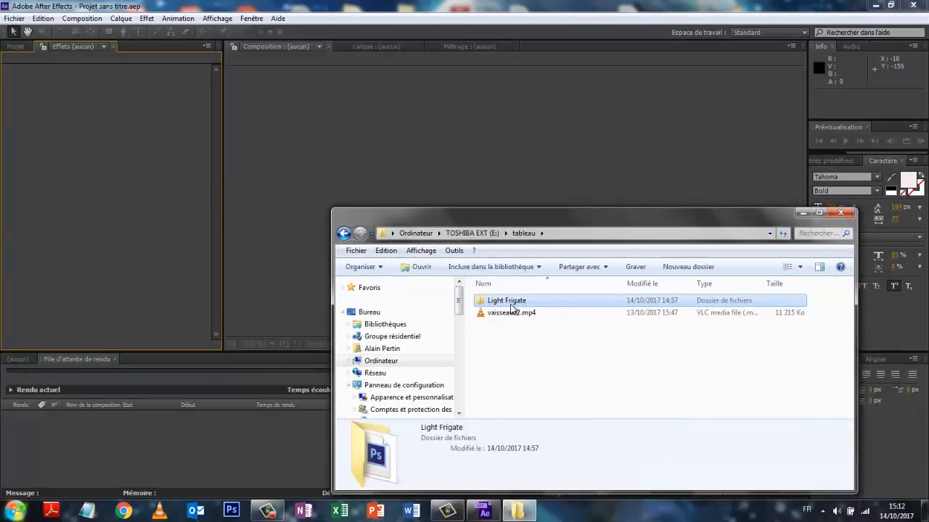
double_click(512, 305)
drag(516, 305, 467, 332)
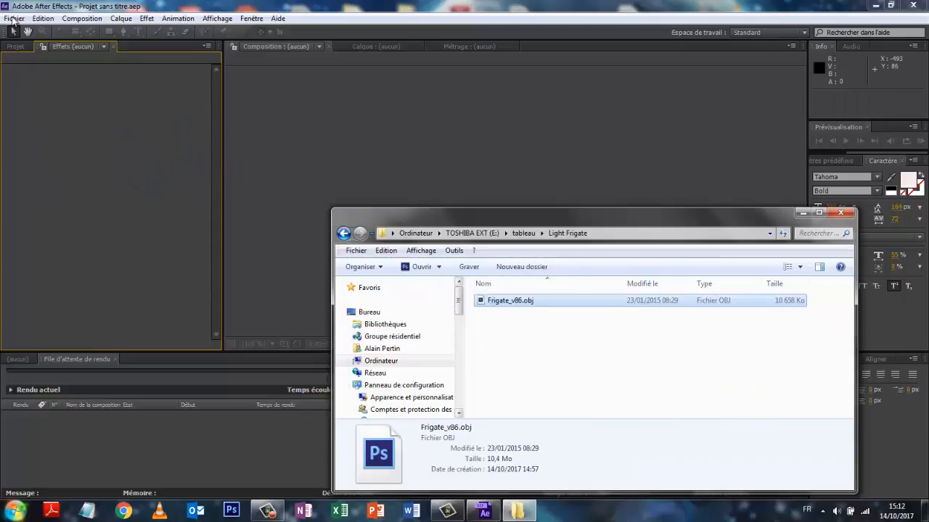
Import Frigate_v86.obj from the Light Frigate folder into the After Effects project.
click(16, 46)
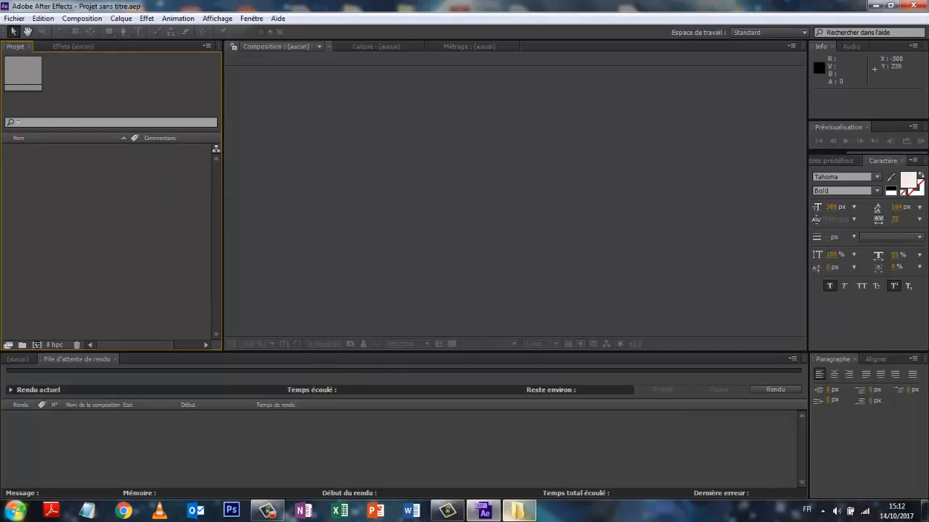
click(517, 511)
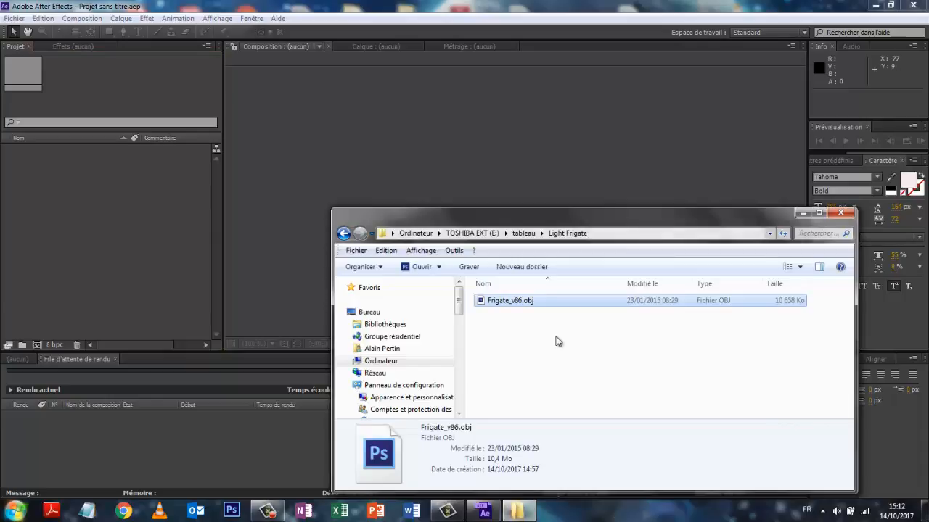
drag(517, 303, 40, 218)
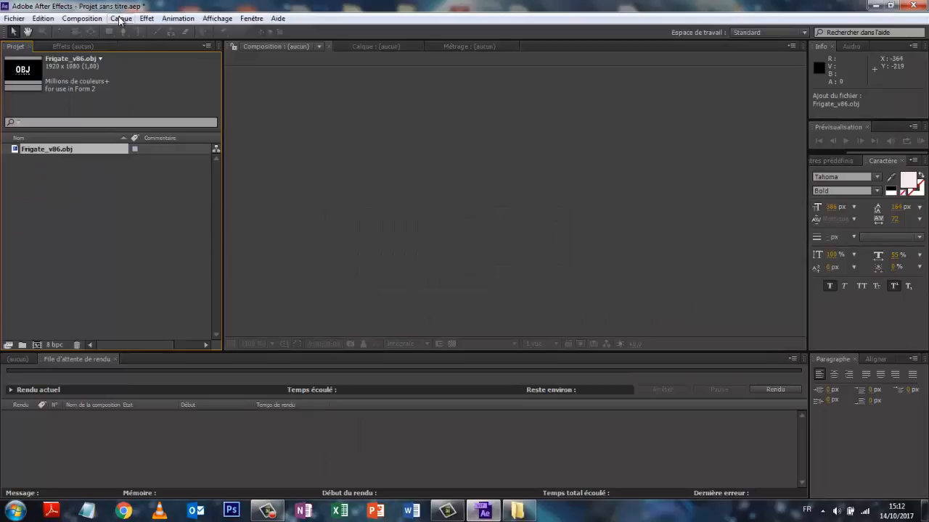
Create a new composition with the HDV/HDTV 720 25 preset, 1280 x 720 px, 25 fps and 15 seconds long.
click(93, 19)
click(95, 32)
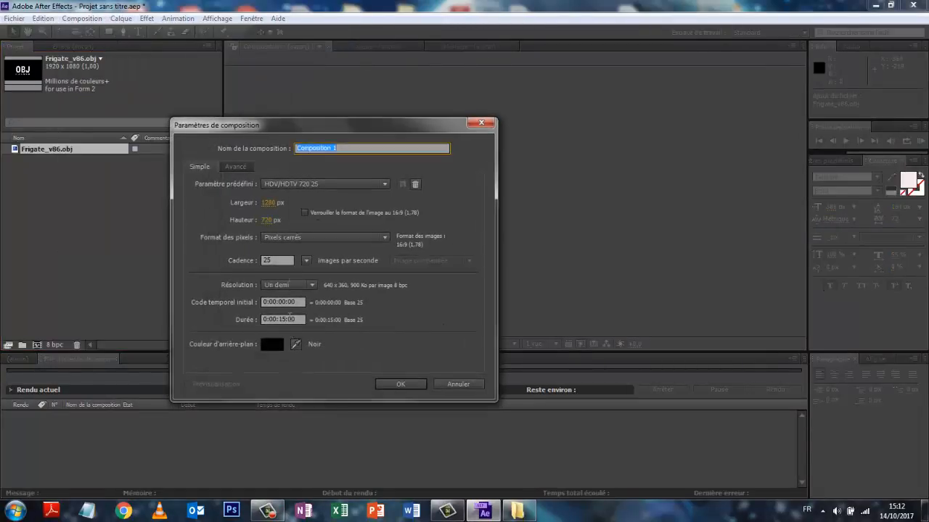
click(409, 385)
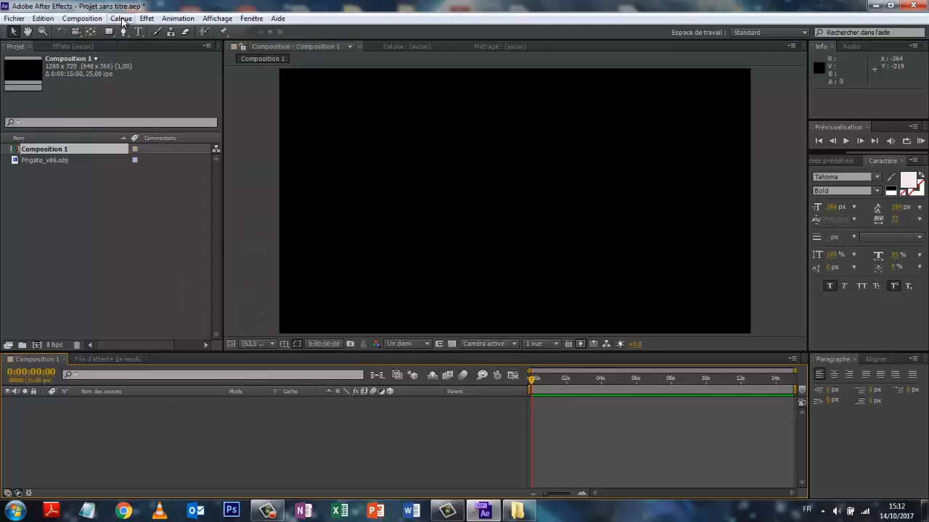
Add a 1280 x 720 px solid layer named élement to the composition.
click(121, 18)
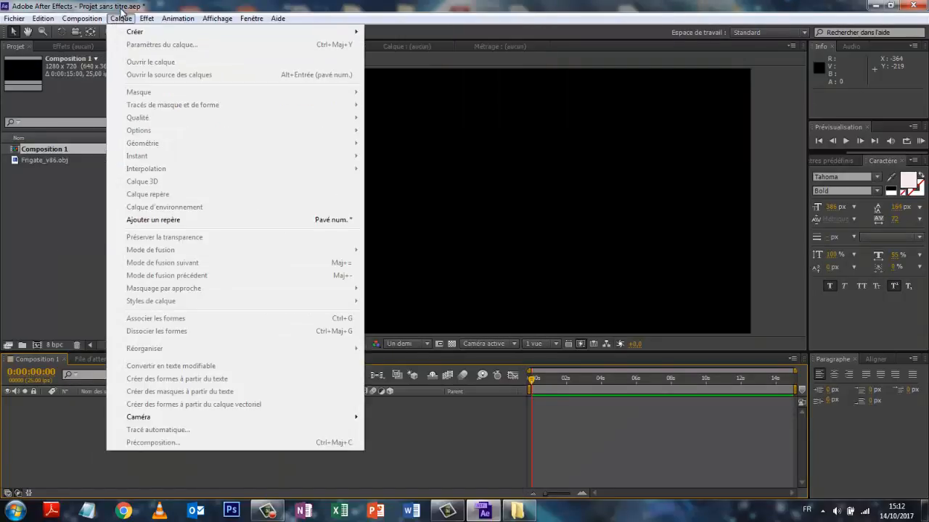
mouse_move(142, 32)
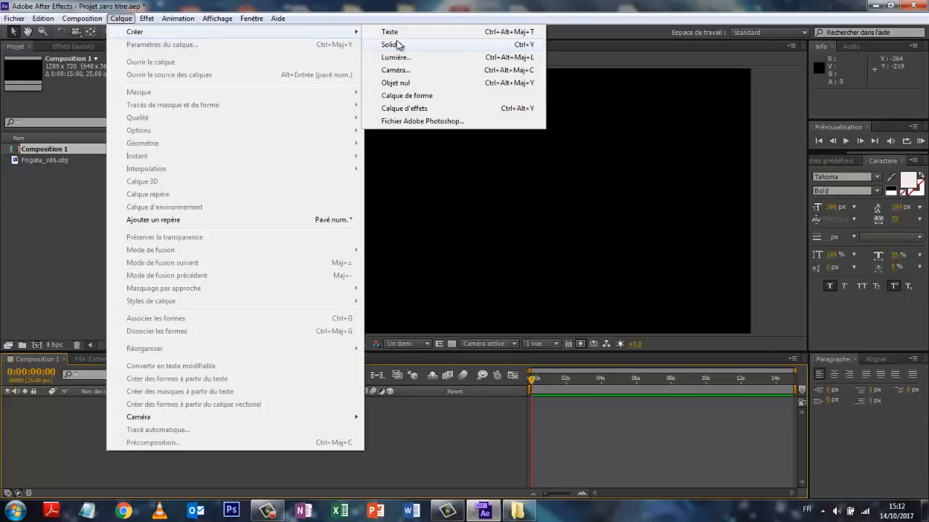
click(397, 45)
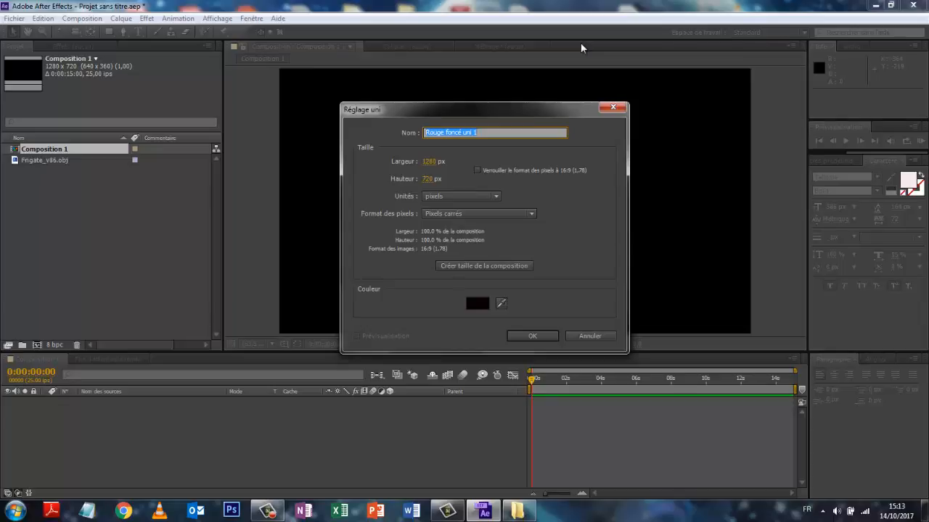
text(c)
key(Return)
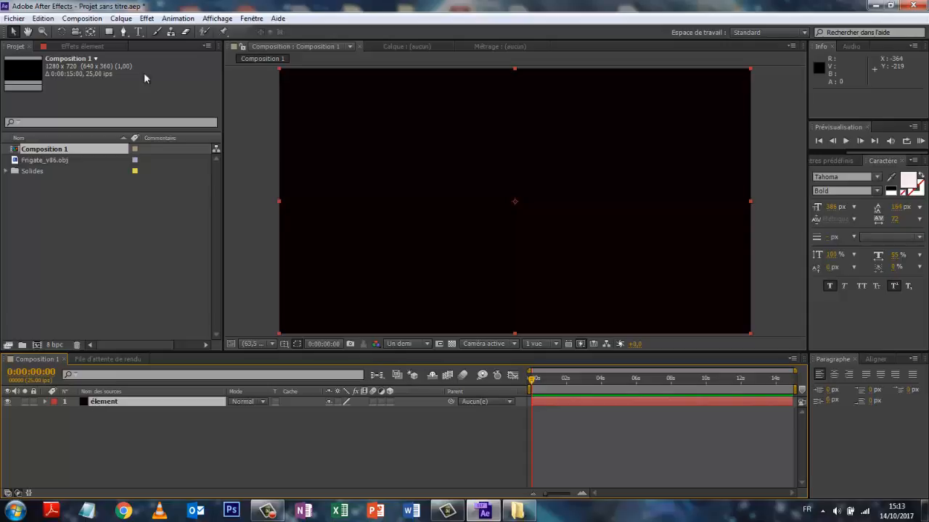
Apply the Video Copilot Element effect to the élement layer and open its Scene Setup.
click(149, 19)
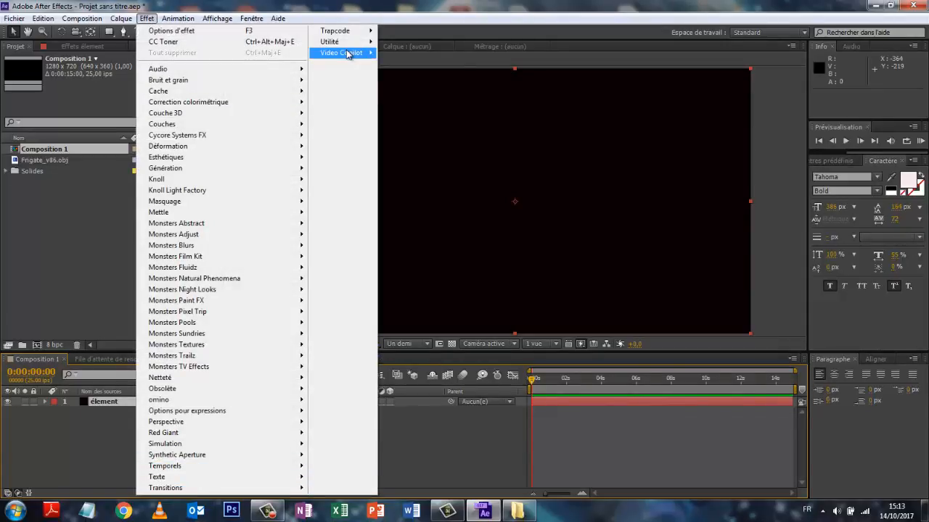
mouse_move(347, 53)
click(407, 56)
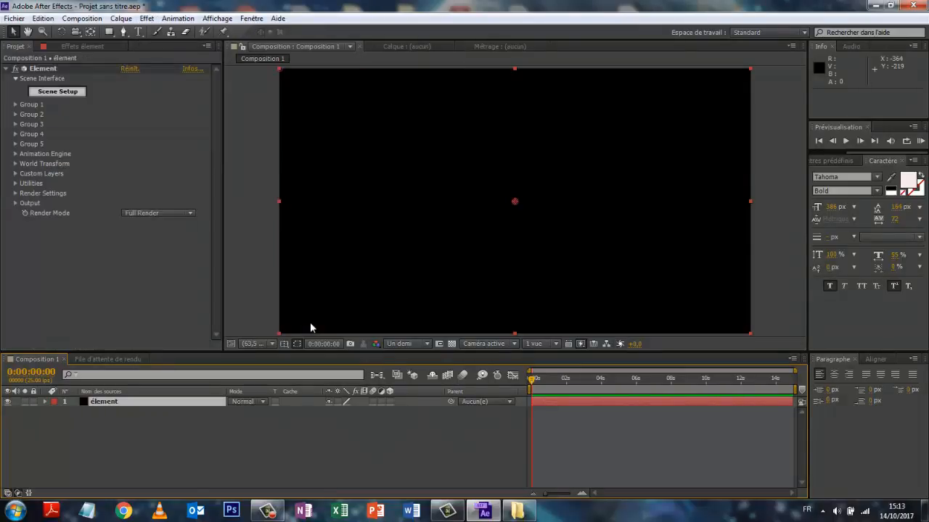
click(61, 94)
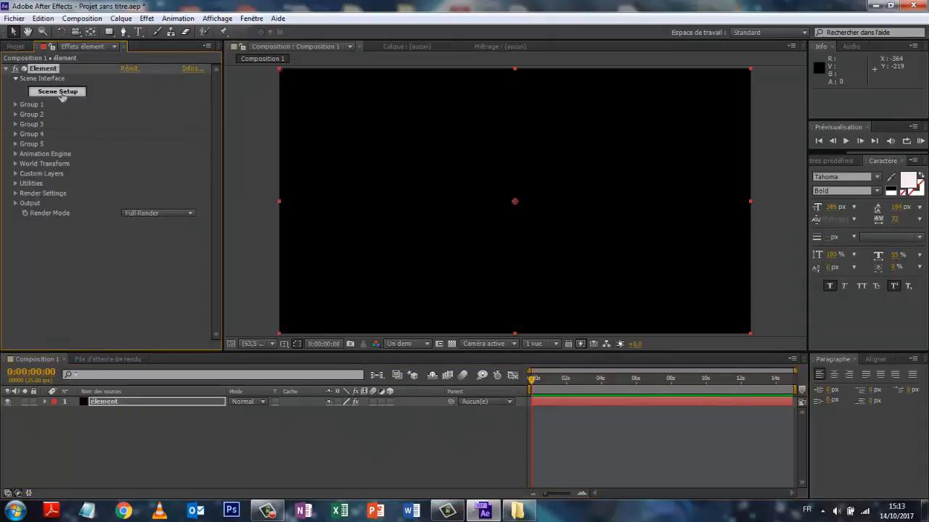
click(62, 95)
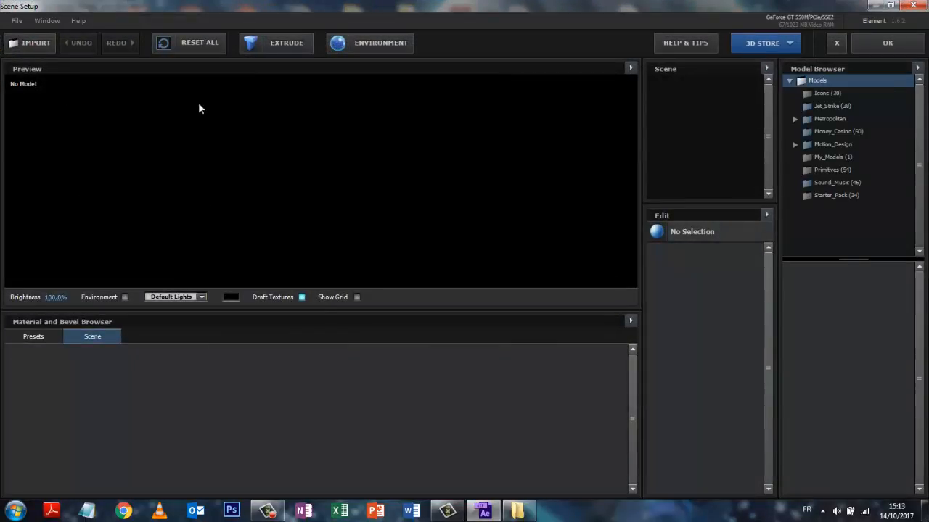
Import the 3D object Frigate_v86.obj from the tableau/Light Frigate folder on the TOSHIBA EXT (E:) drive into the scene.
click(24, 44)
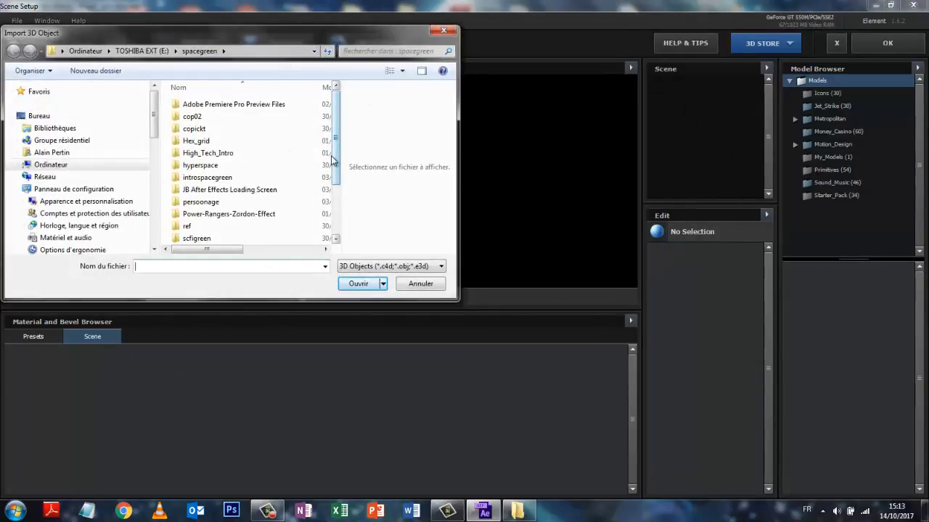
drag(337, 143, 230, 155)
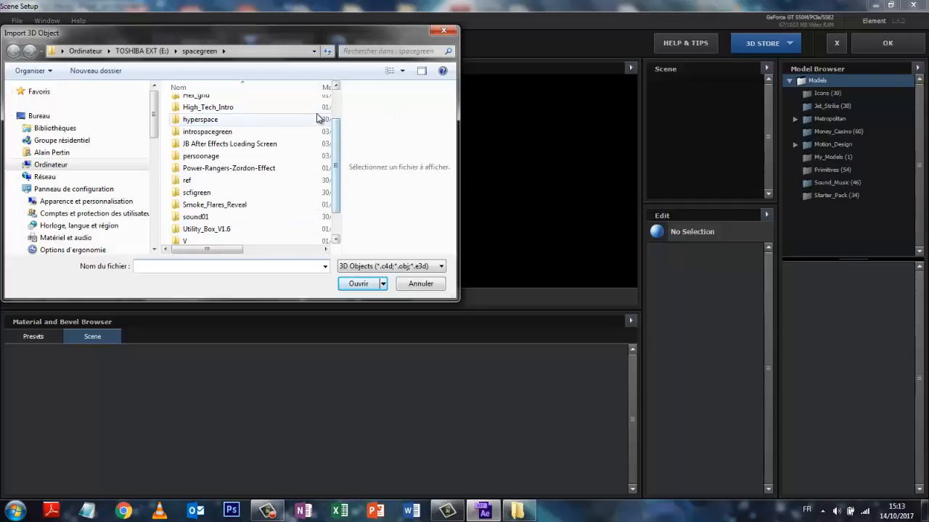
drag(334, 120, 339, 161)
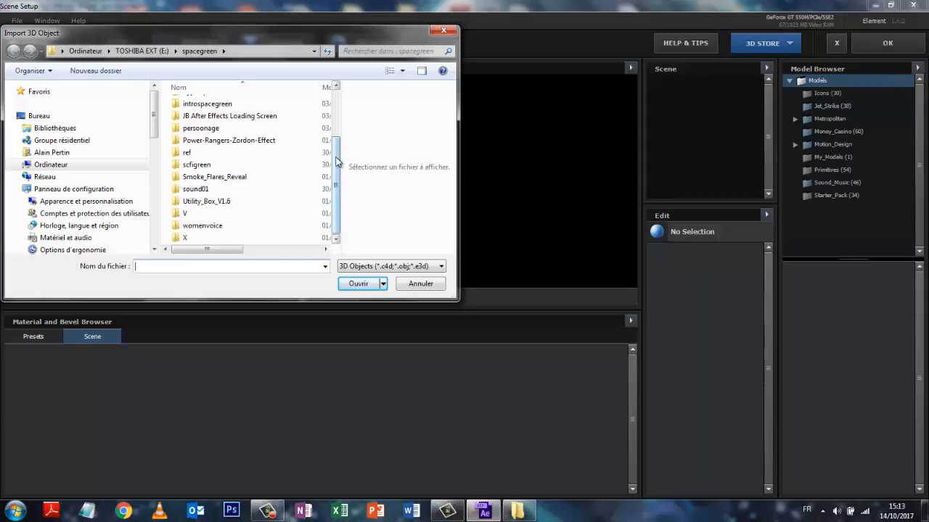
drag(336, 161, 339, 134)
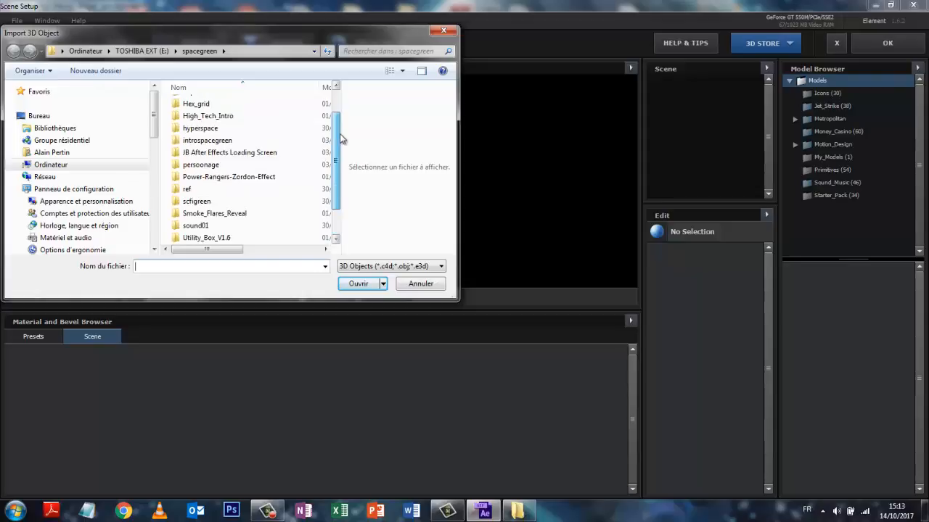
click(142, 51)
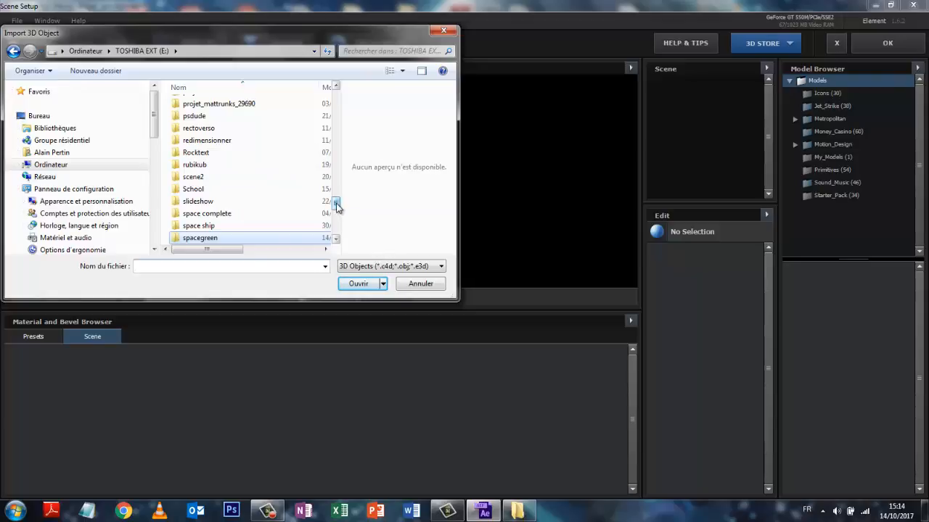
drag(337, 207, 338, 231)
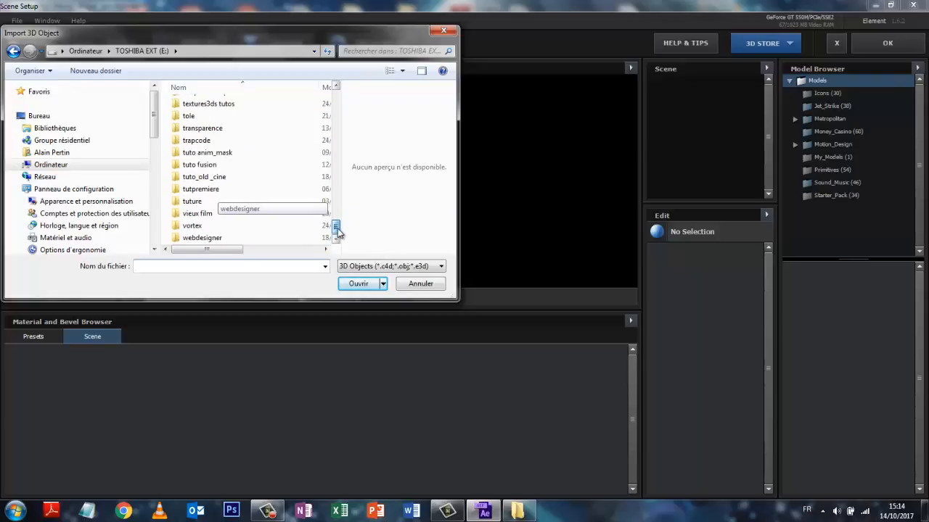
drag(338, 231, 340, 222)
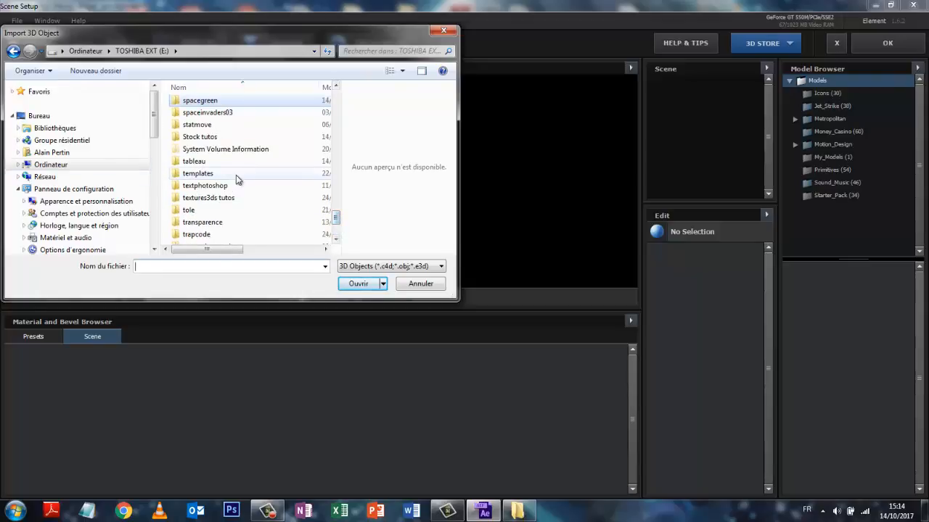
double_click(198, 164)
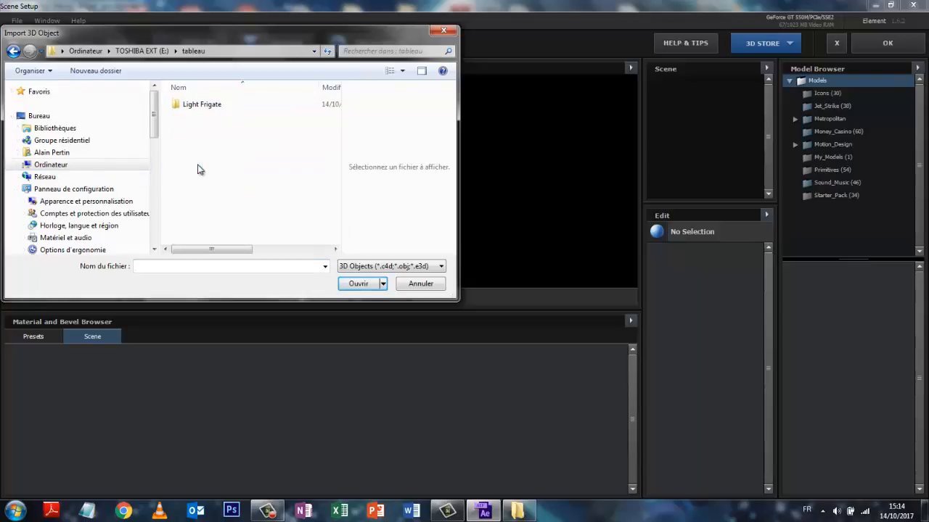
double_click(212, 105)
click(193, 106)
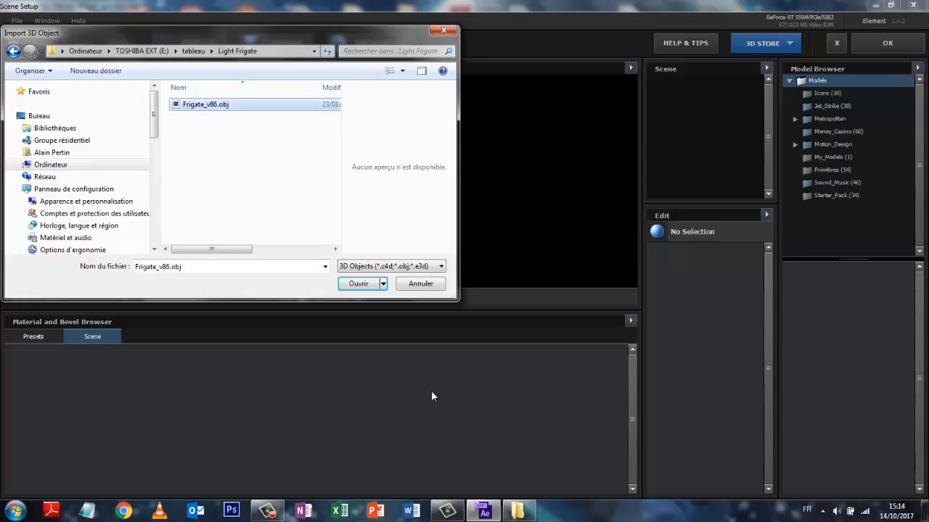
click(357, 284)
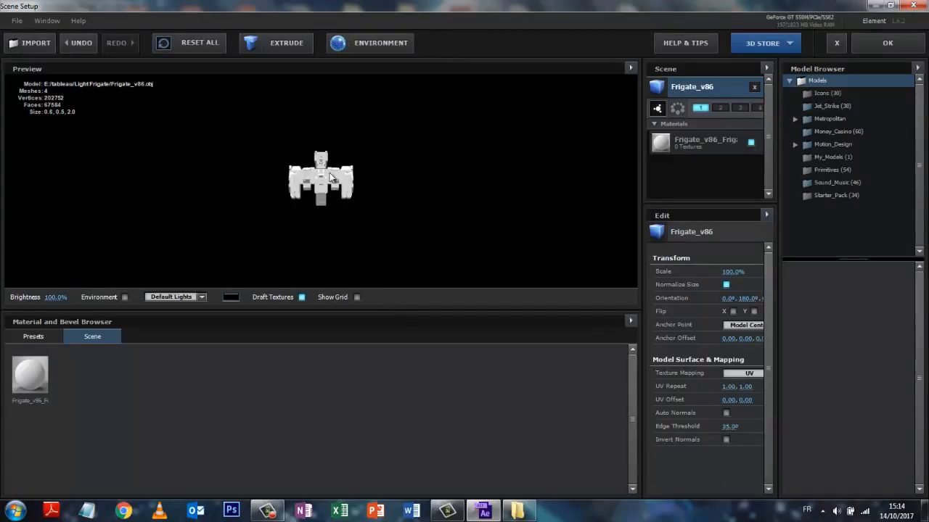
Inspect the frigate model from the side in the preview and accept the scene setup.
drag(331, 170, 411, 210)
drag(446, 176, 408, 207)
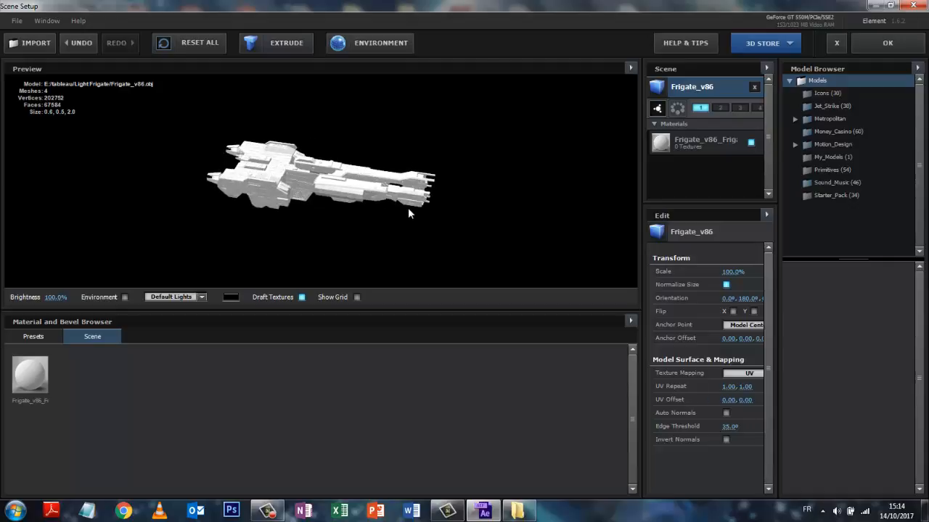
click(887, 45)
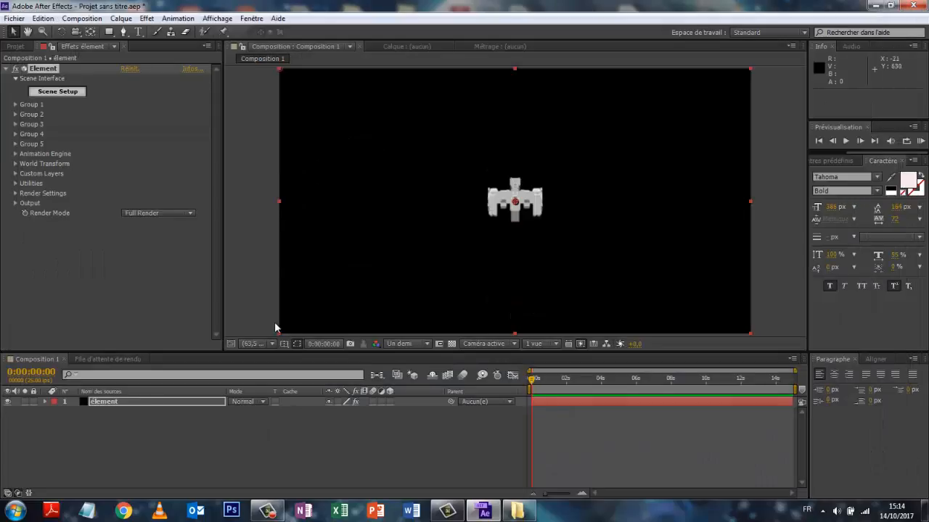
Enlarge the frigate by setting Group 1's Particle Size to about 24.48 in the Particle Look settings.
click(15, 106)
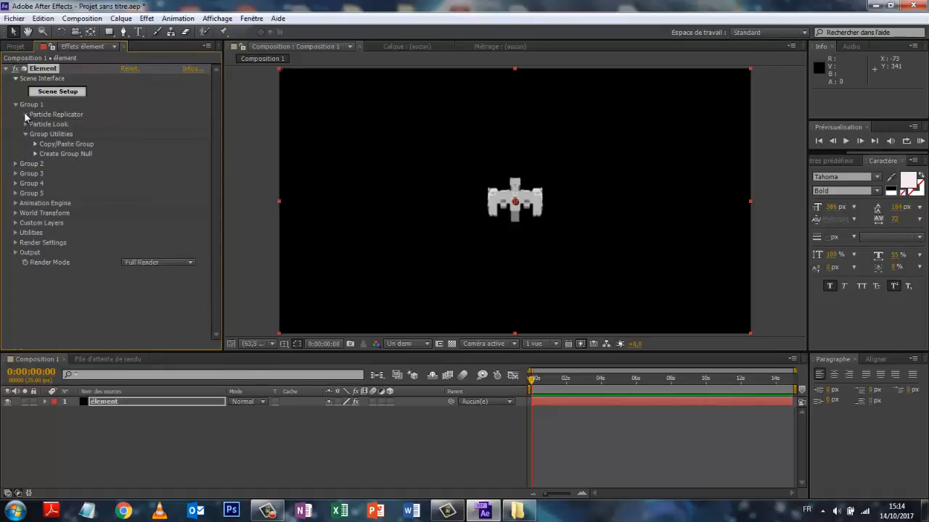
click(26, 115)
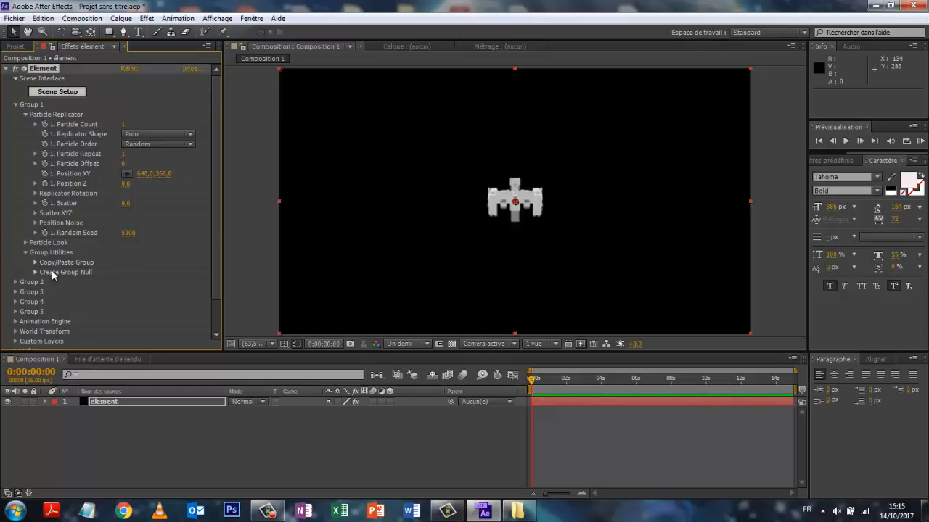
click(25, 243)
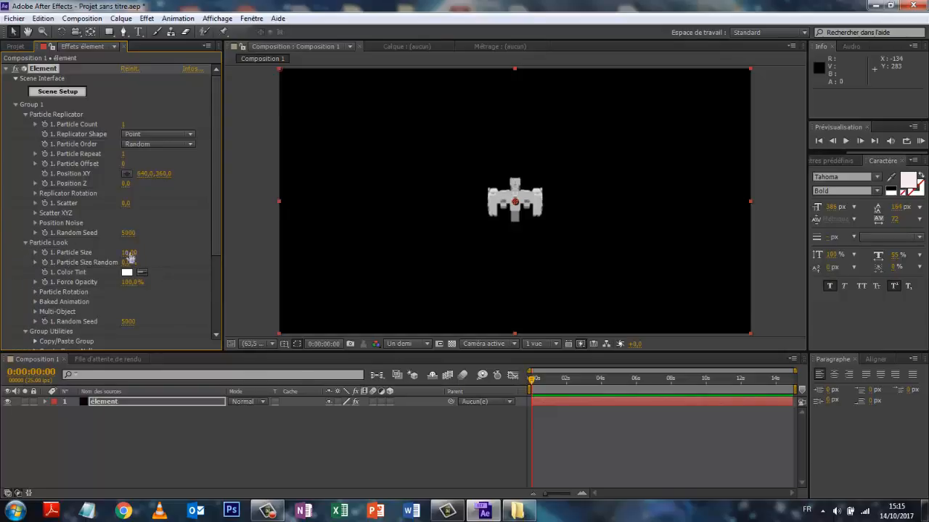
drag(162, 255, 423, 278)
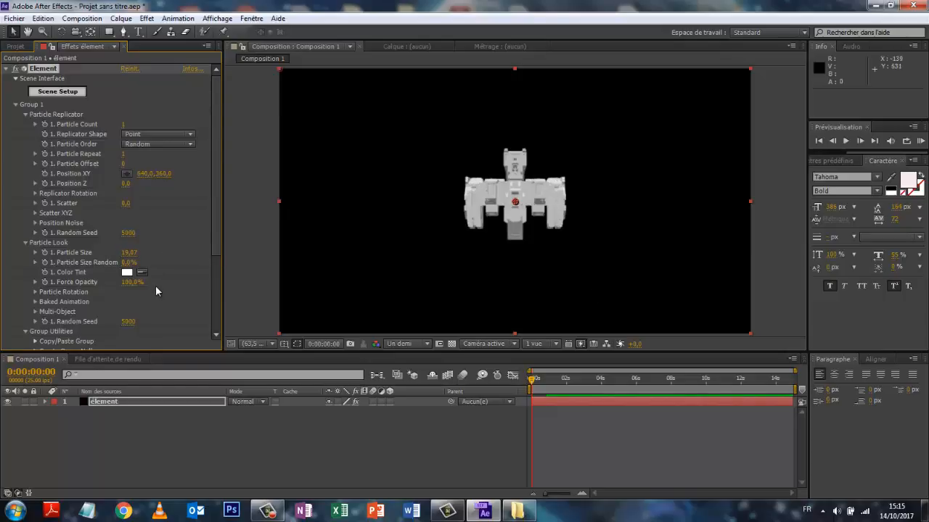
drag(128, 253, 264, 273)
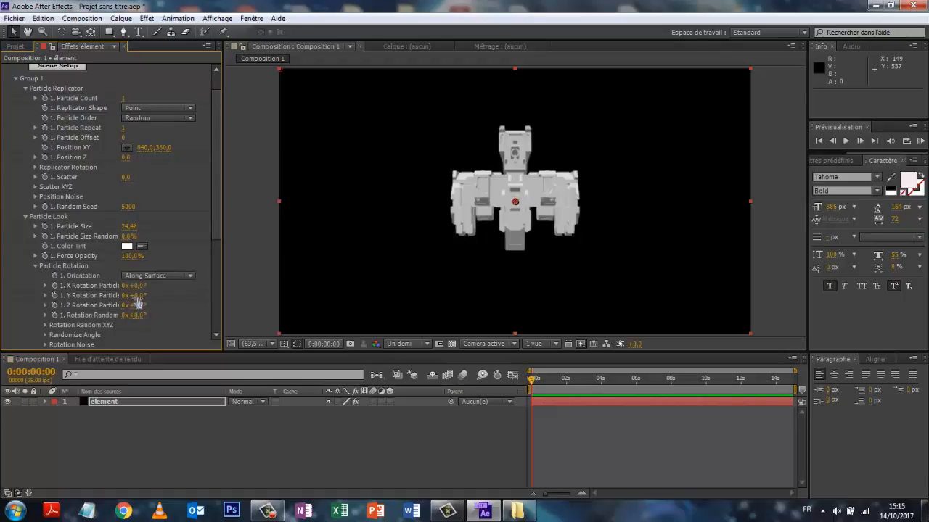
Set Group 1's particle Y Rotation to 45° and its Particle Size to 20.
drag(138, 296, 172, 294)
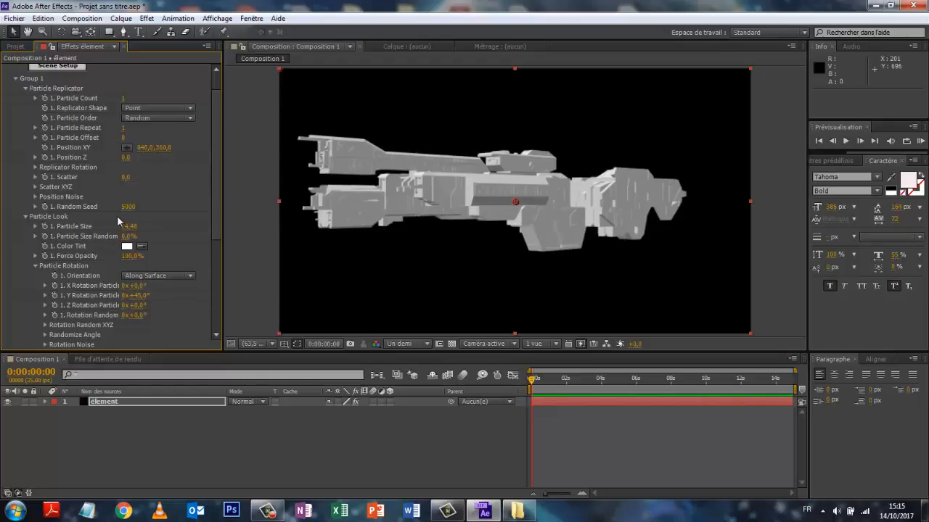
drag(127, 230, 116, 230)
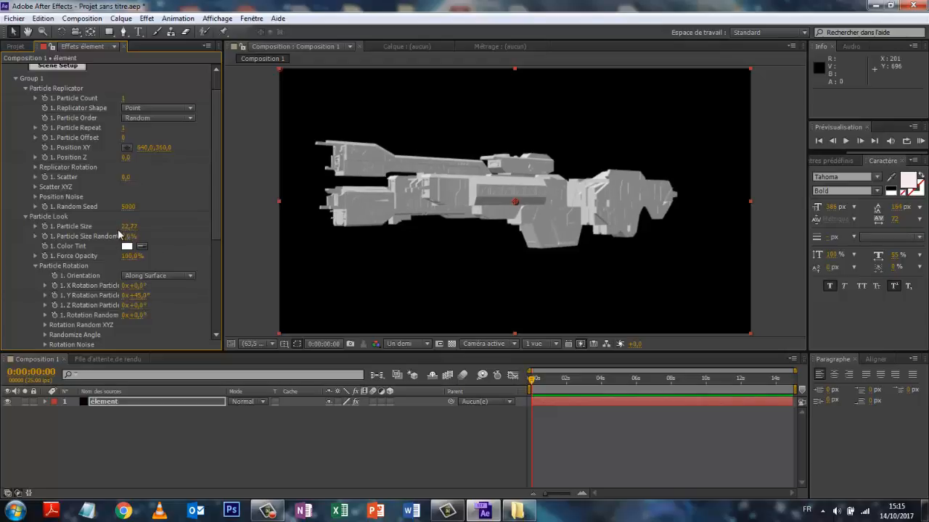
click(129, 226)
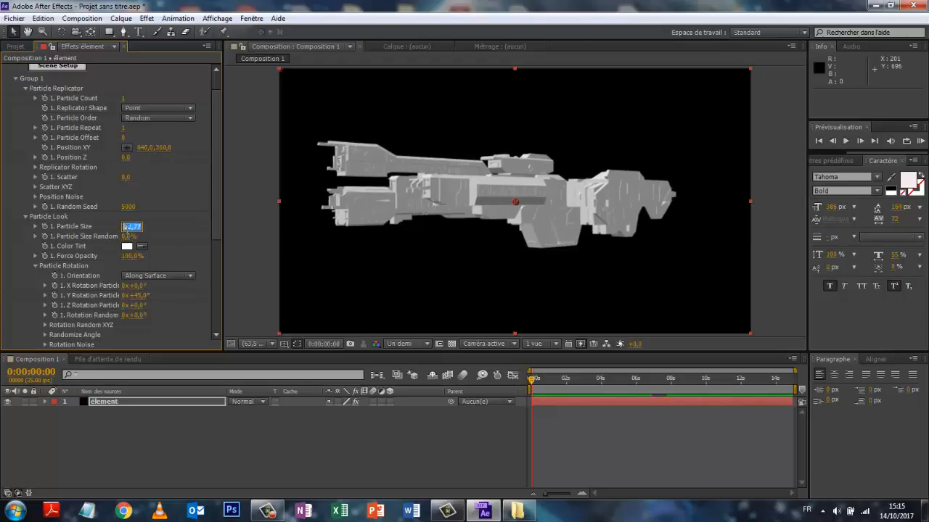
text(20)
key(Return)
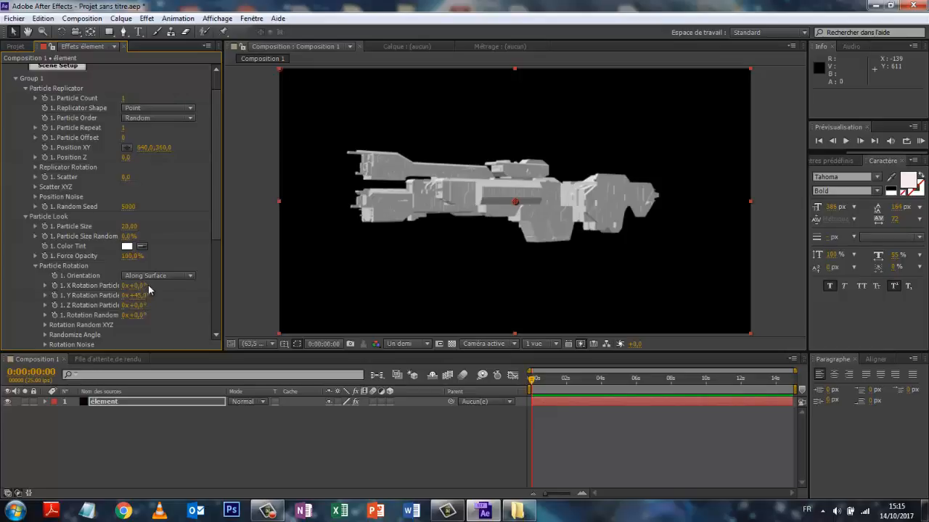
Tilt the frigate about 19° in X, and keyframe its Y Rotation from 45° at the start to multiple full turns at 0:00:14:24.
drag(140, 294, 141, 286)
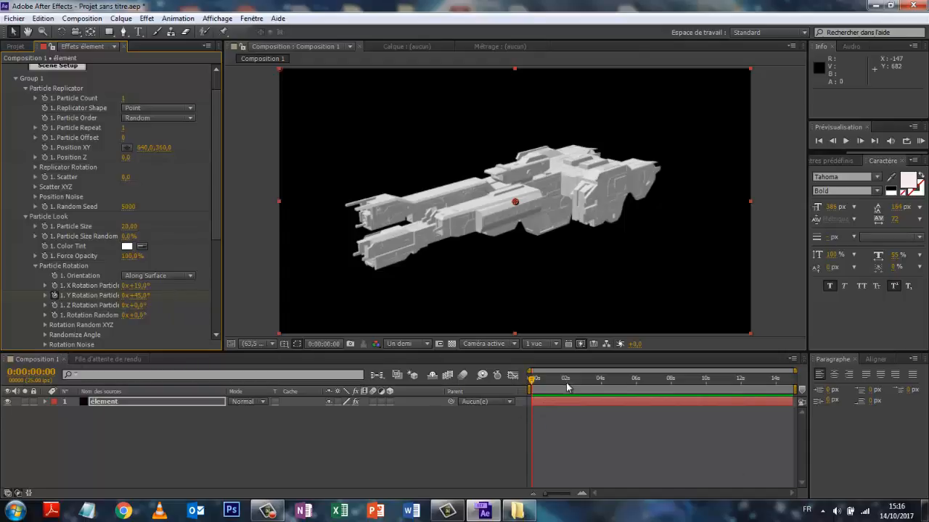
drag(533, 383, 793, 380)
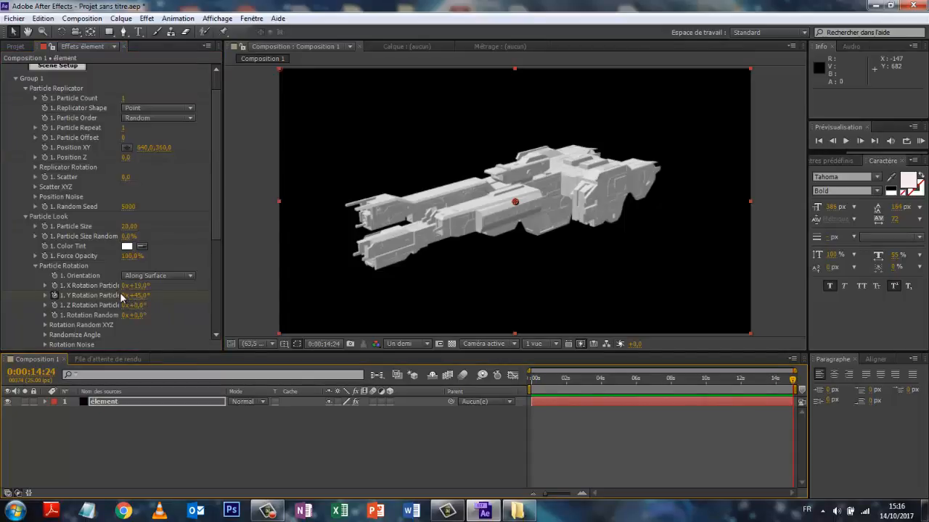
drag(124, 301, 43, 300)
drag(129, 300, 188, 301)
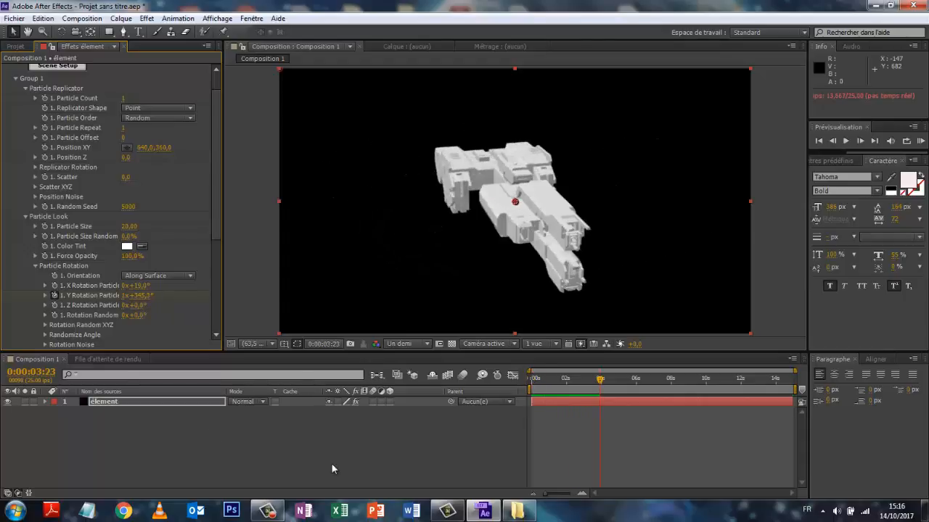
Collapse the Particle Look settings, expand the Render Settings and set the Element effect's Render Mode to Draft.
click(25, 217)
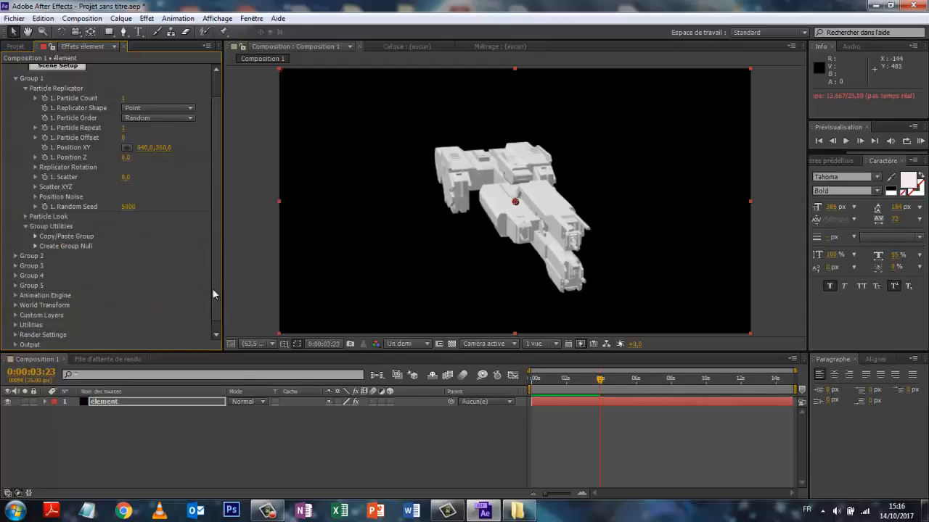
click(15, 335)
scroll(15, 335, down, 3)
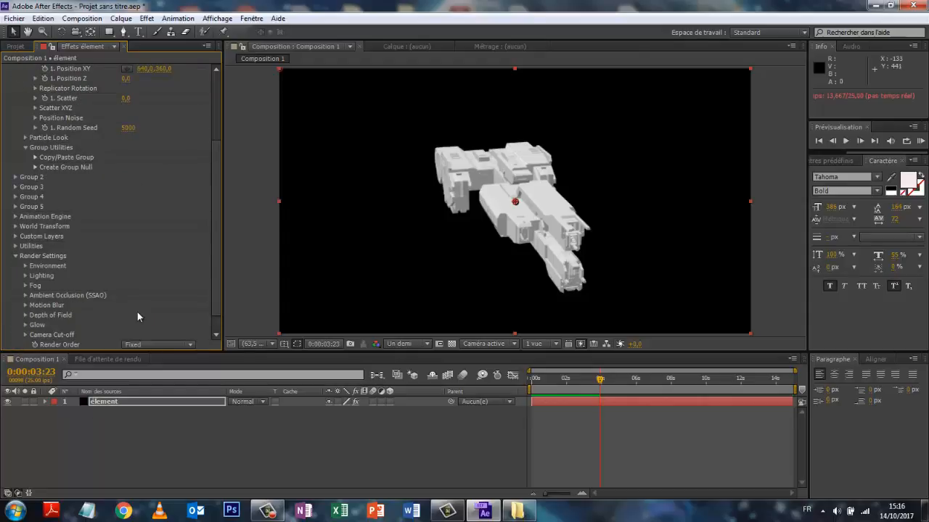
scroll(144, 235, down, 1)
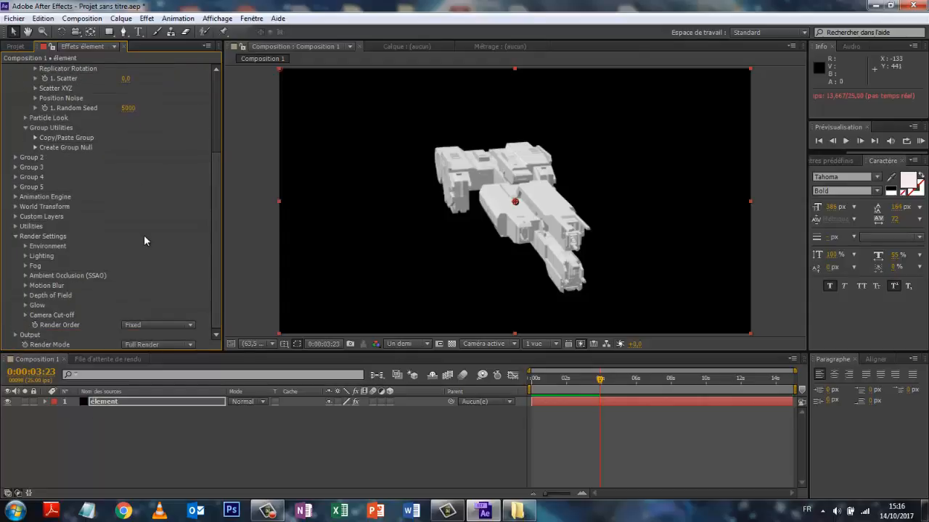
click(191, 329)
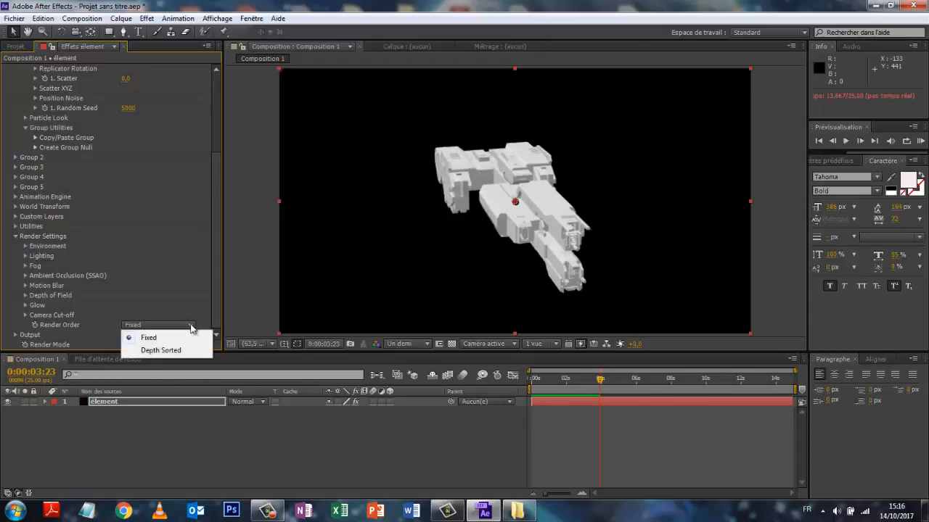
click(219, 315)
click(191, 345)
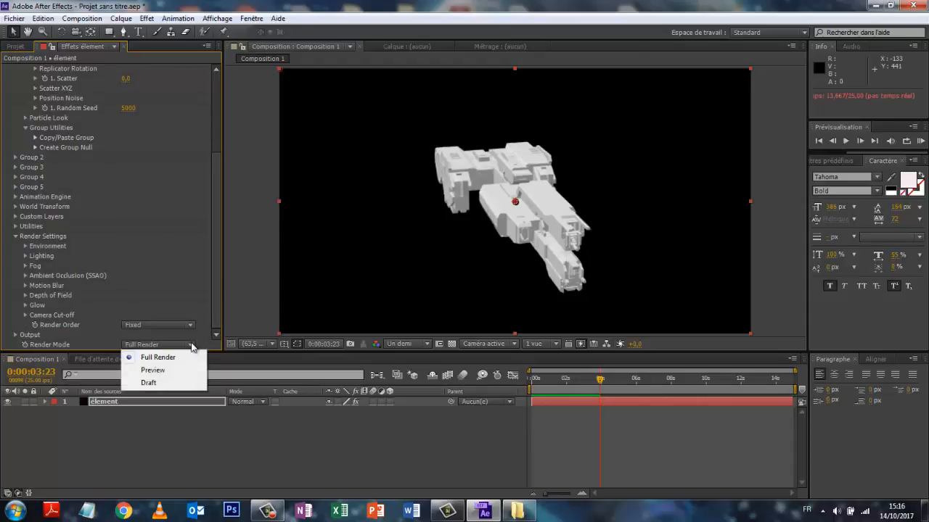
click(162, 383)
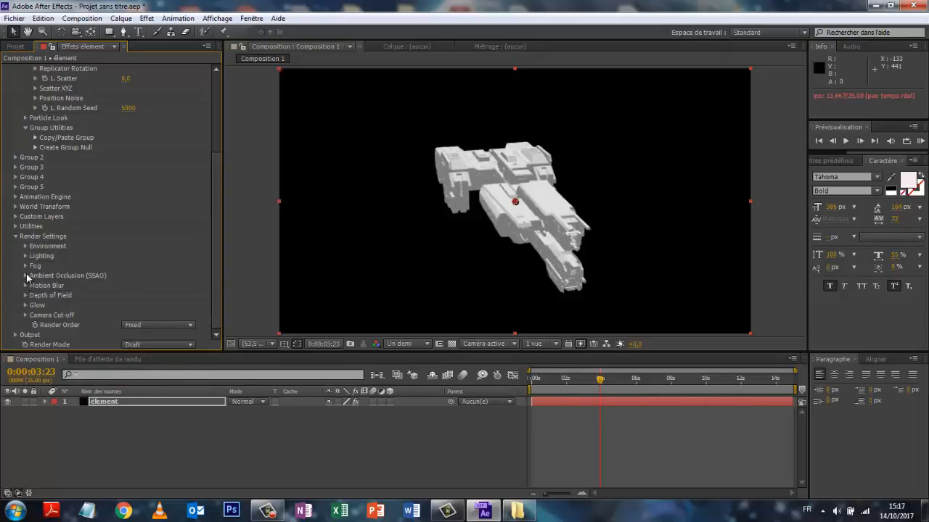
Set the Element output's Polygon Mode to Wireframe and play the animation.
click(16, 335)
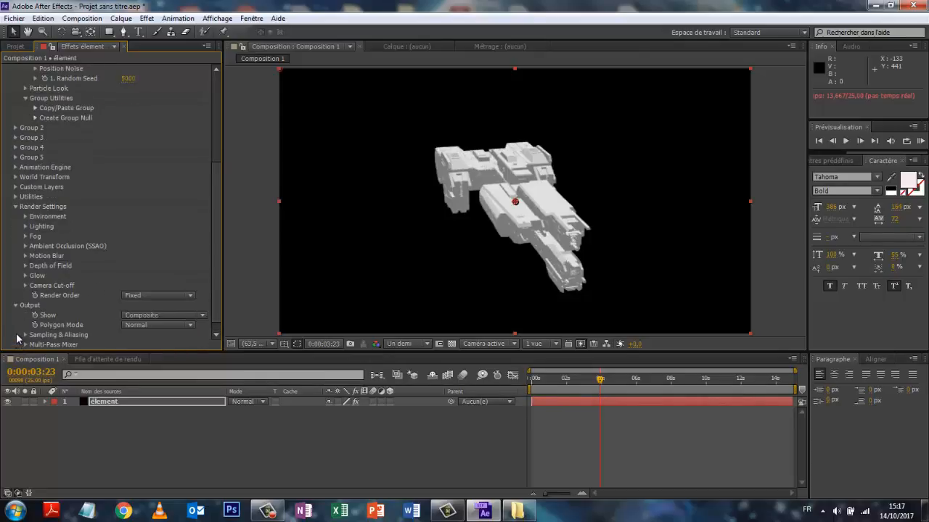
click(190, 327)
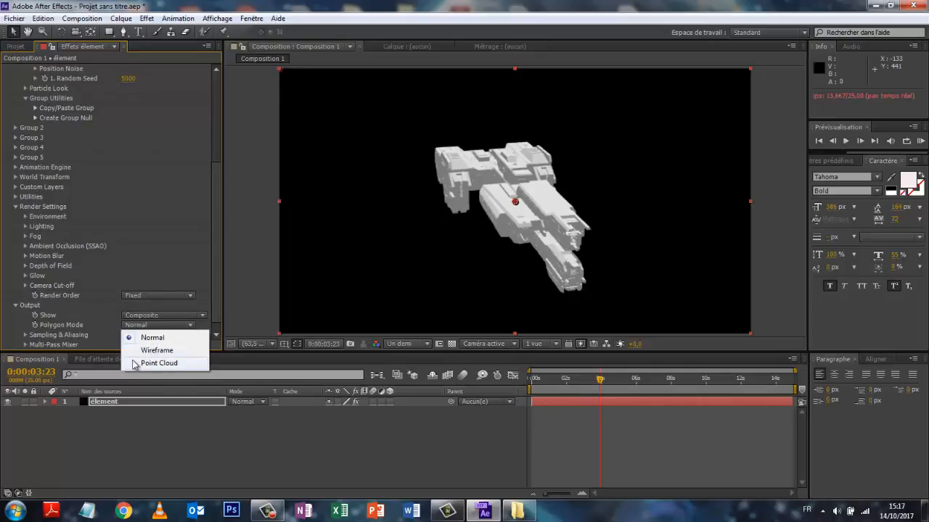
click(155, 352)
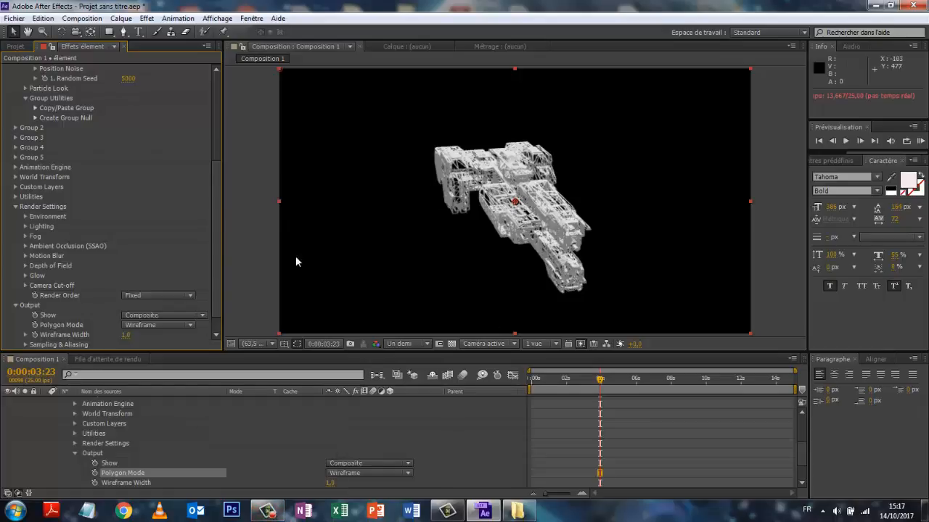
key(space)
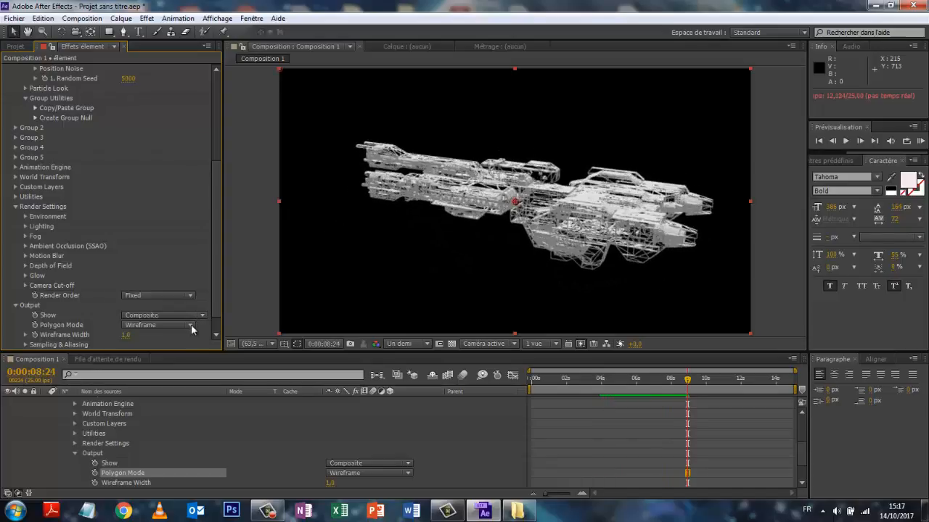
Try the Point Cloud polygon mode, play the animation with it, and return Polygon Mode to Wireframe.
click(190, 324)
click(169, 365)
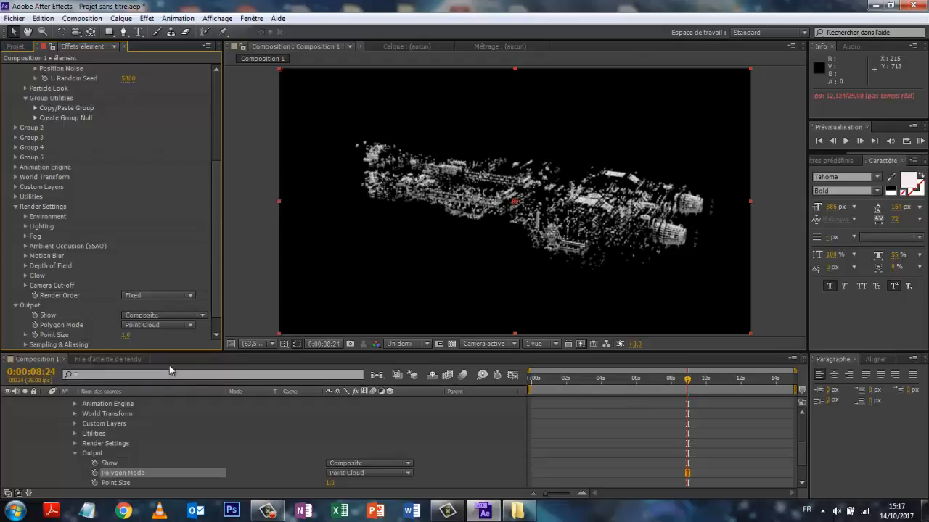
key(space)
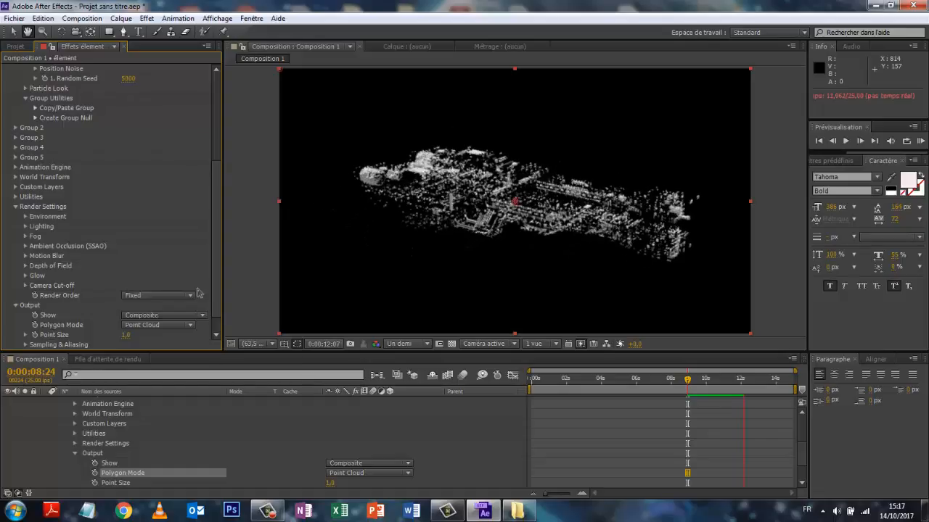
click(190, 329)
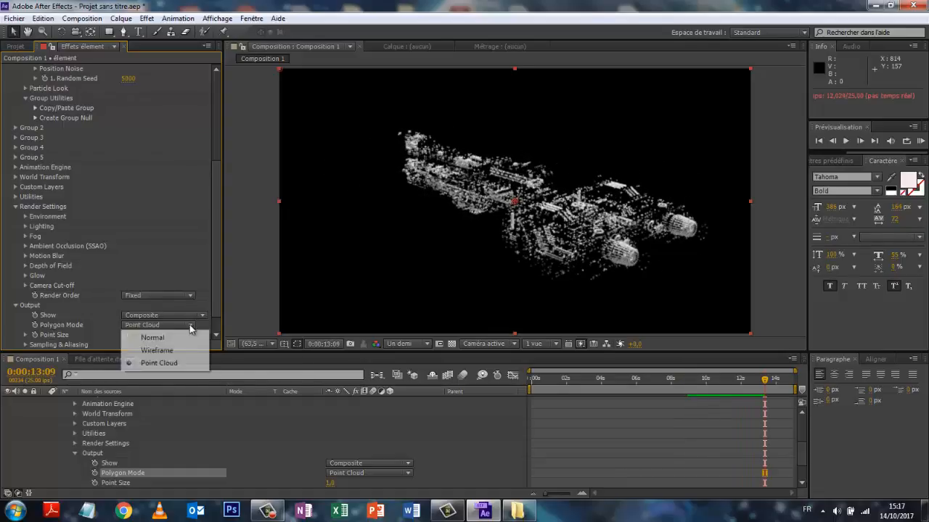
click(163, 351)
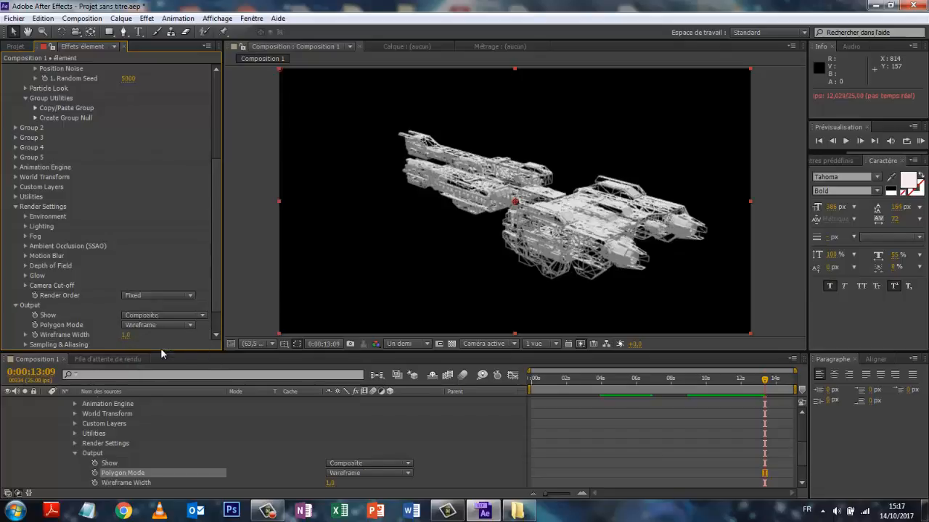
Try Wireframe Width values up to about 7.5 and bring the width back to 1.0.
drag(125, 336, 152, 328)
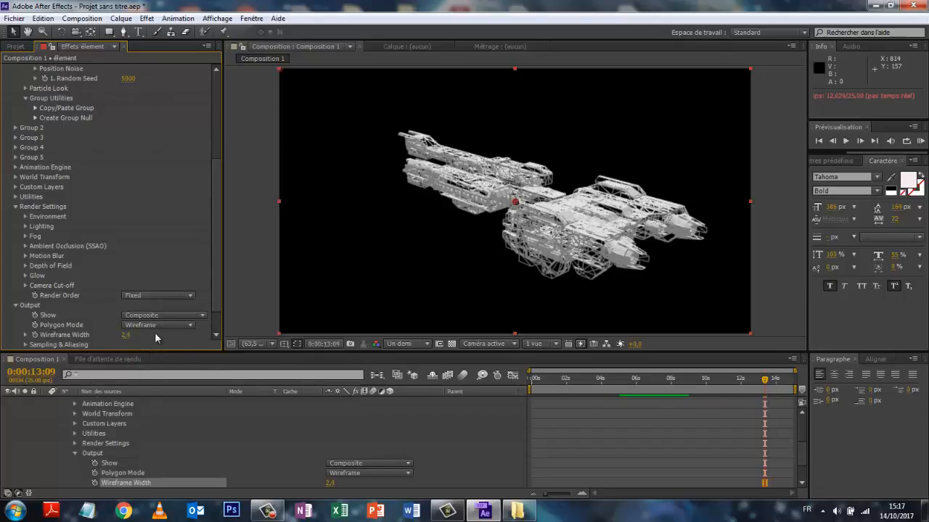
click(24, 334)
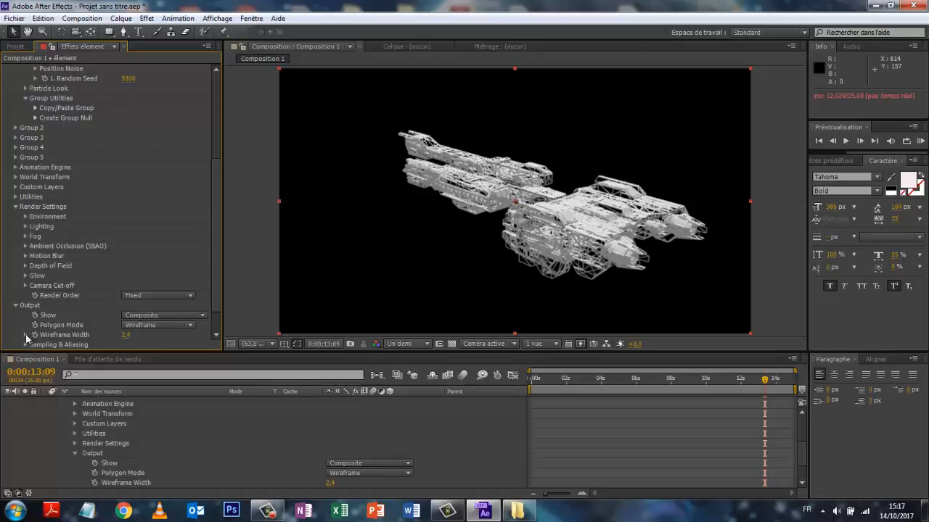
click(26, 335)
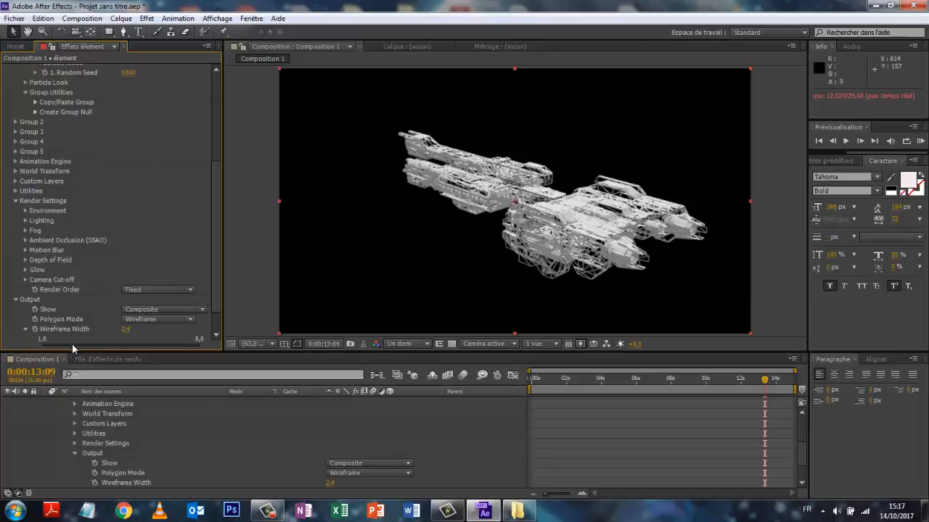
drag(190, 346, 189, 346)
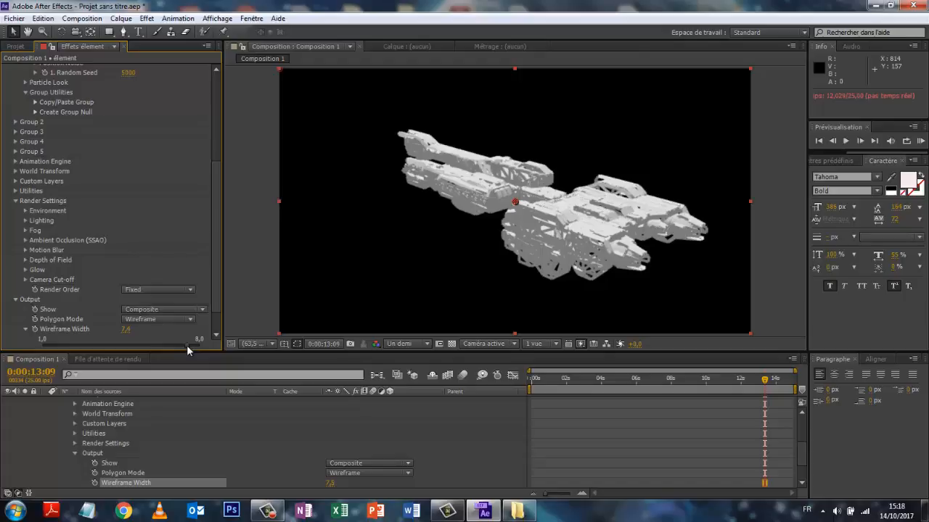
drag(187, 345, 45, 349)
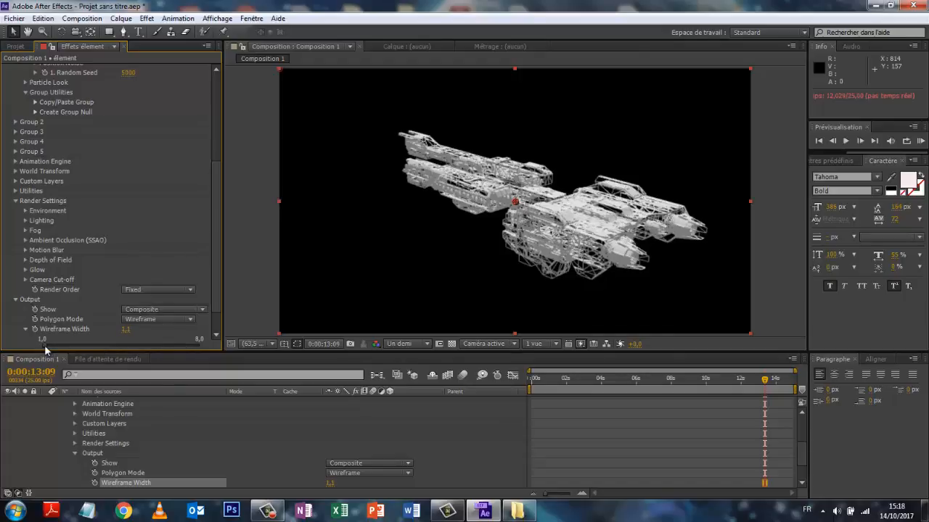
drag(44, 350, 39, 350)
Collapse the élement layer's properties and create an adjustment layer (Calque d'effets) above it.
drag(804, 461, 802, 429)
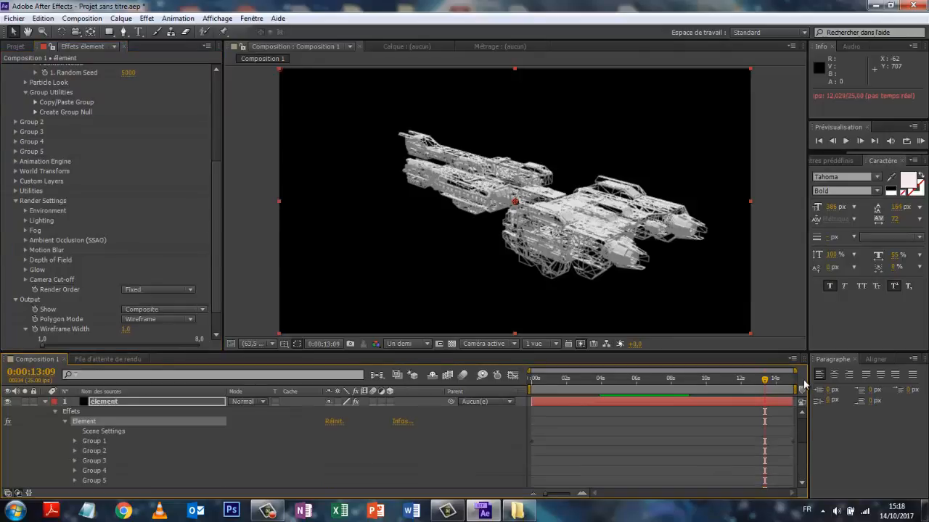
click(46, 403)
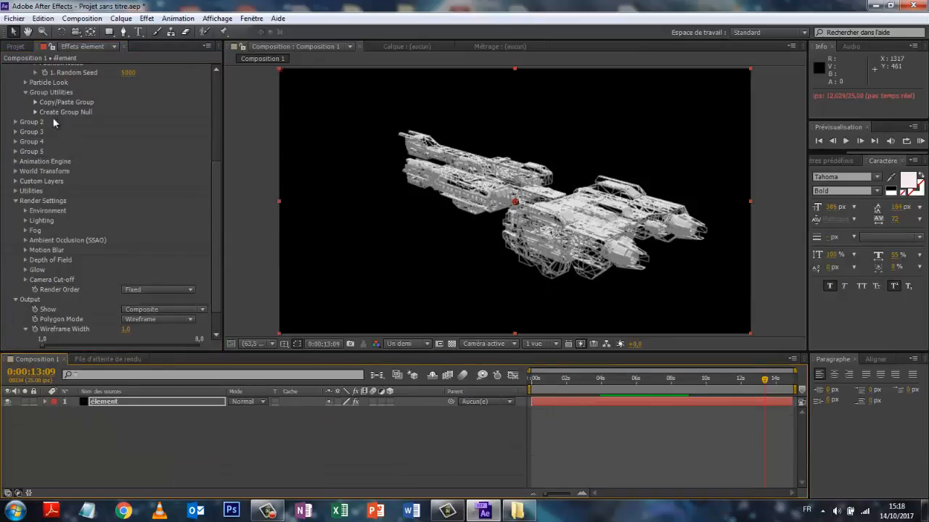
click(120, 19)
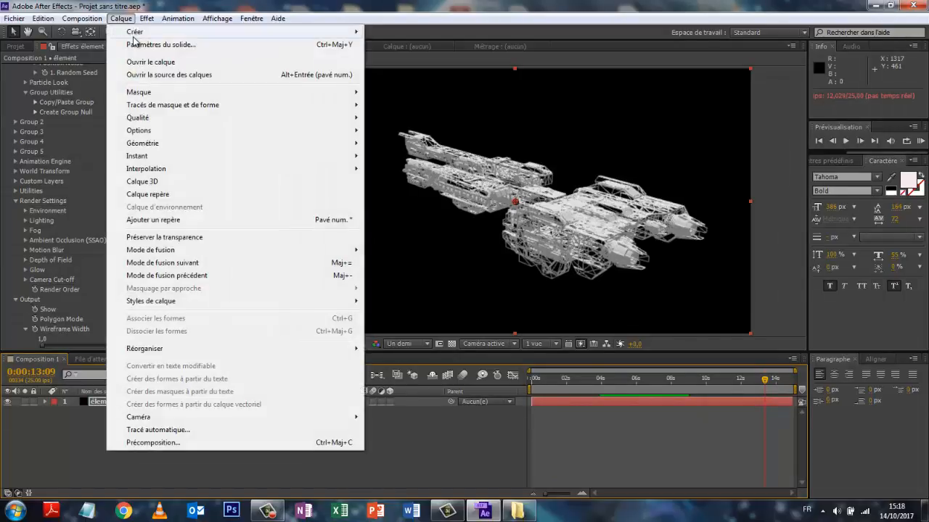
mouse_move(124, 32)
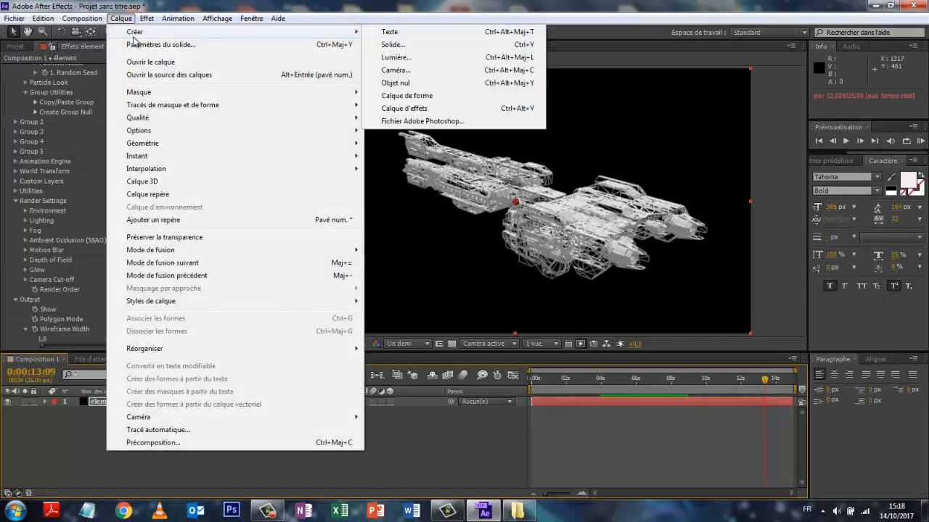
click(393, 109)
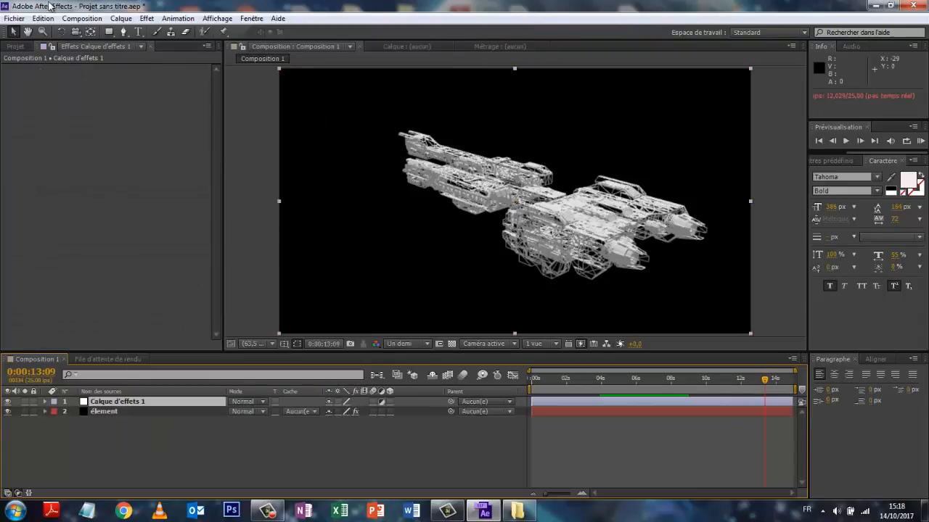
click(147, 20)
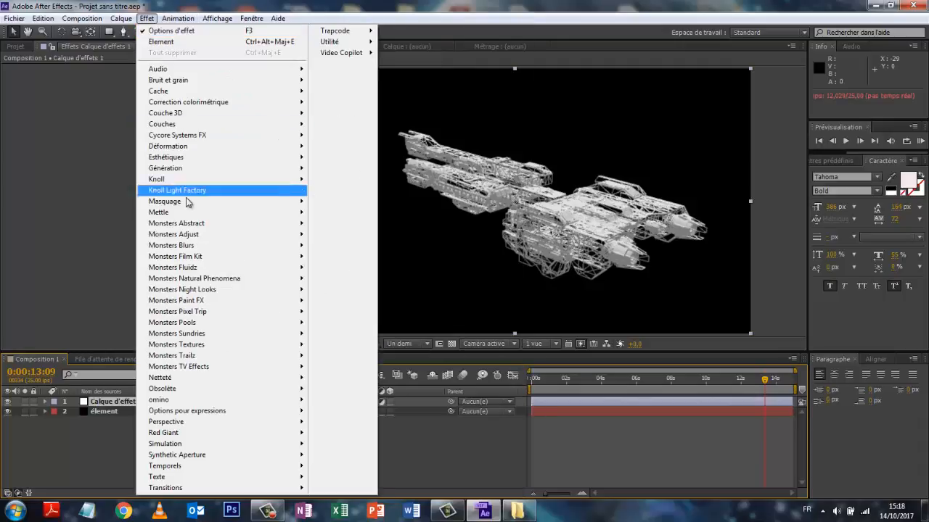
mouse_move(194, 105)
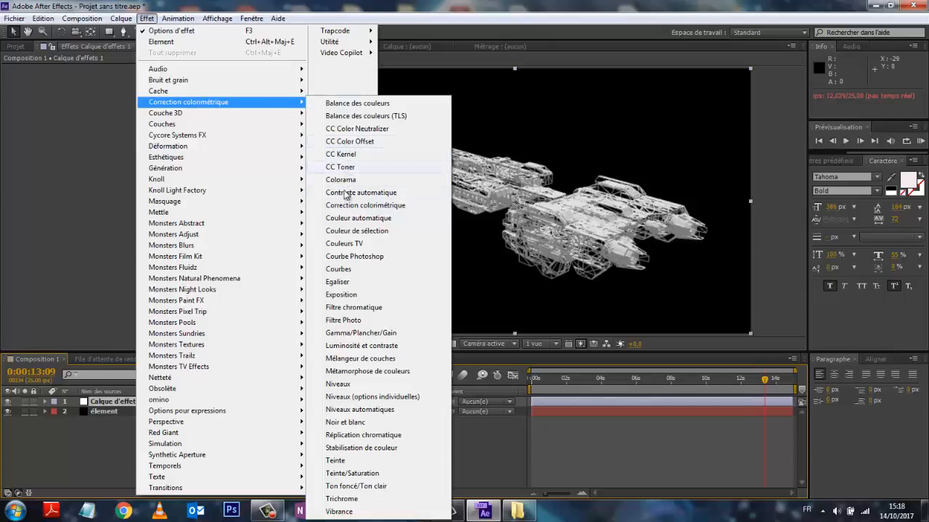
click(873, 461)
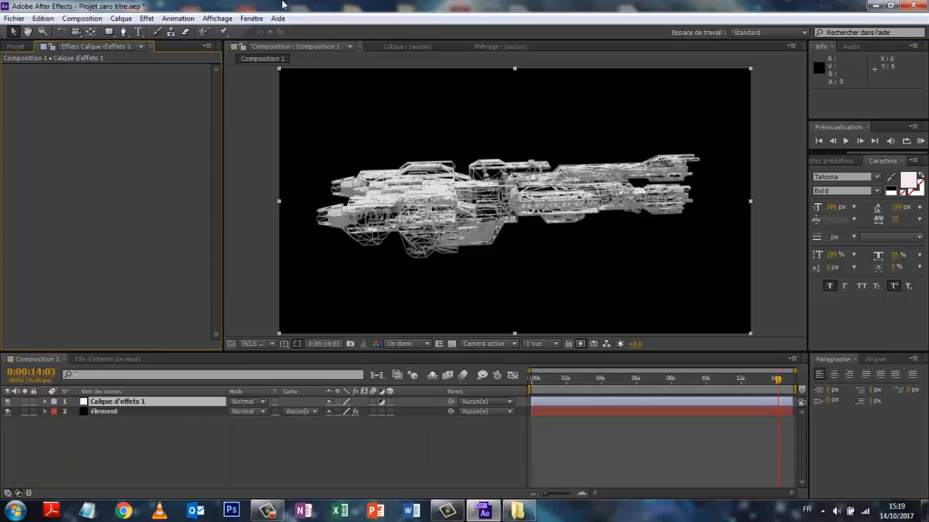
Apply the Teinte colour-correction effect to the adjustment layer Calque d'effets 1.
click(147, 19)
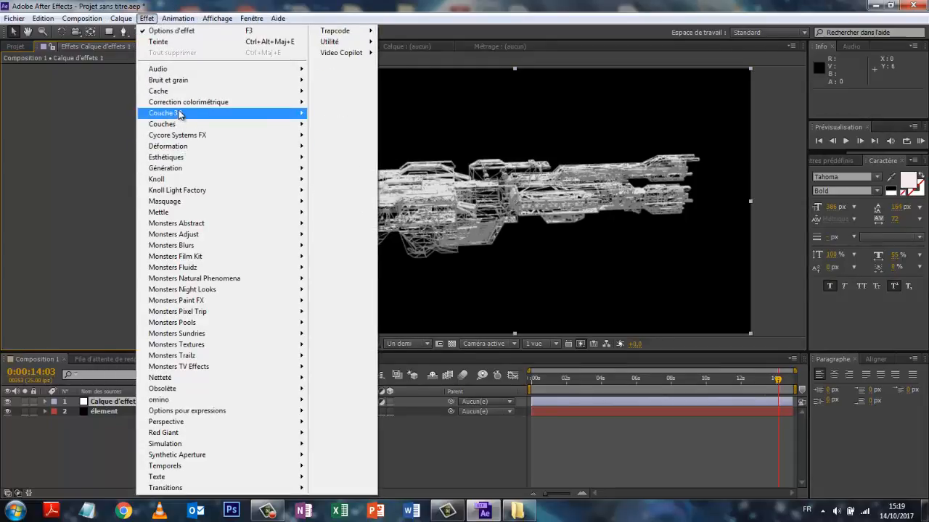
mouse_move(180, 108)
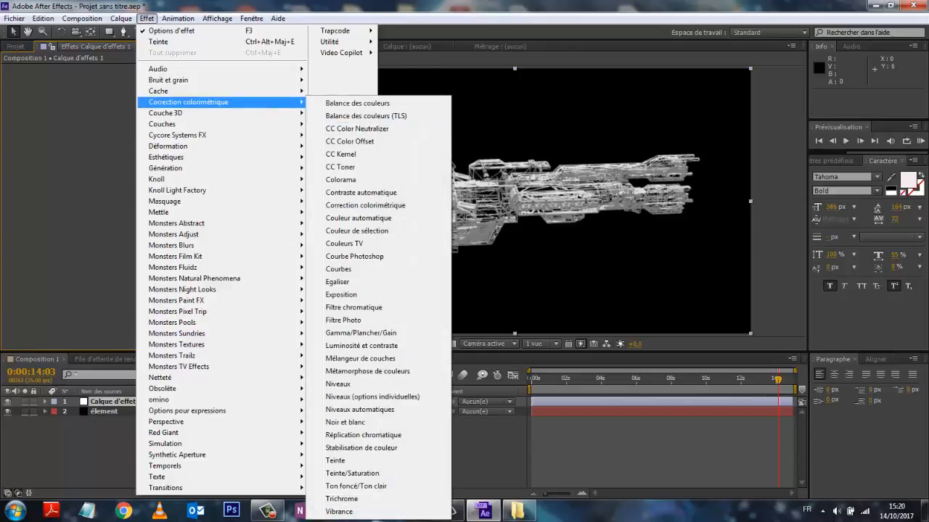
click(345, 462)
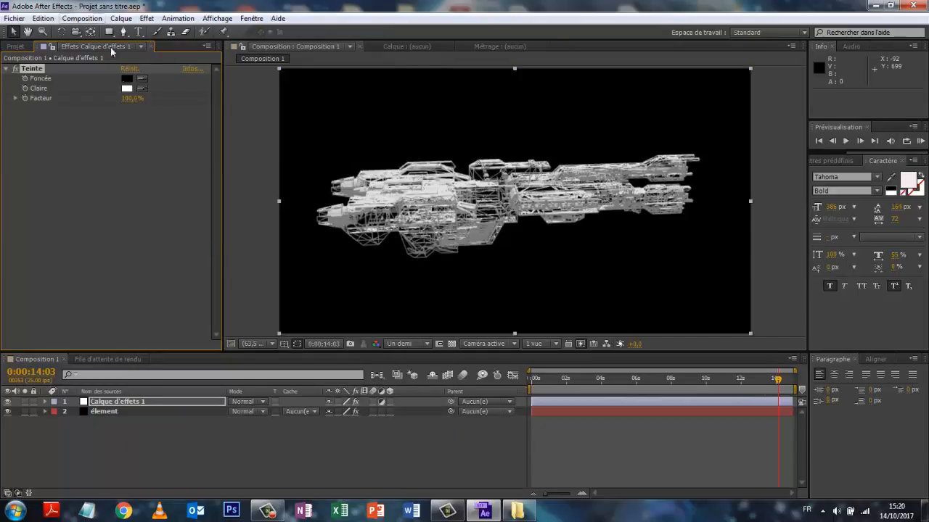
Set the Teinte effect's Claire colour to the light green 69E35D.
click(129, 89)
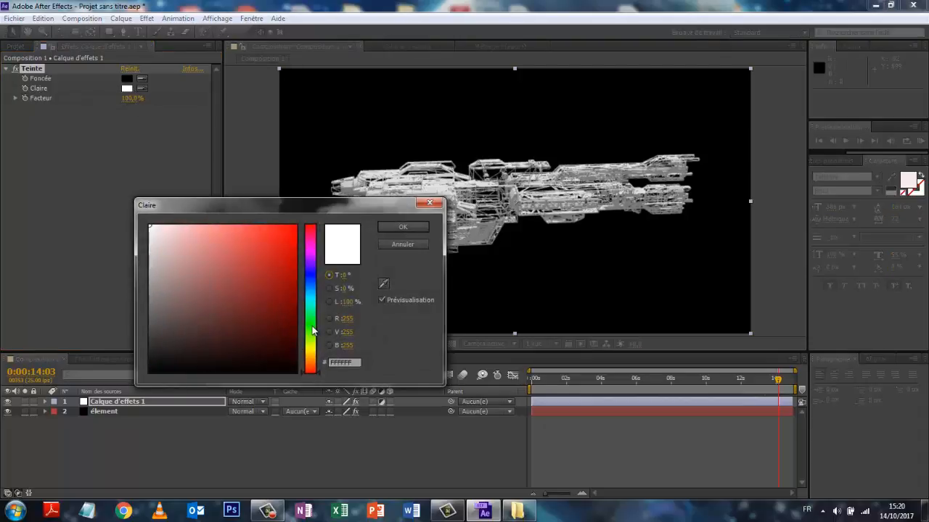
click(319, 326)
click(236, 241)
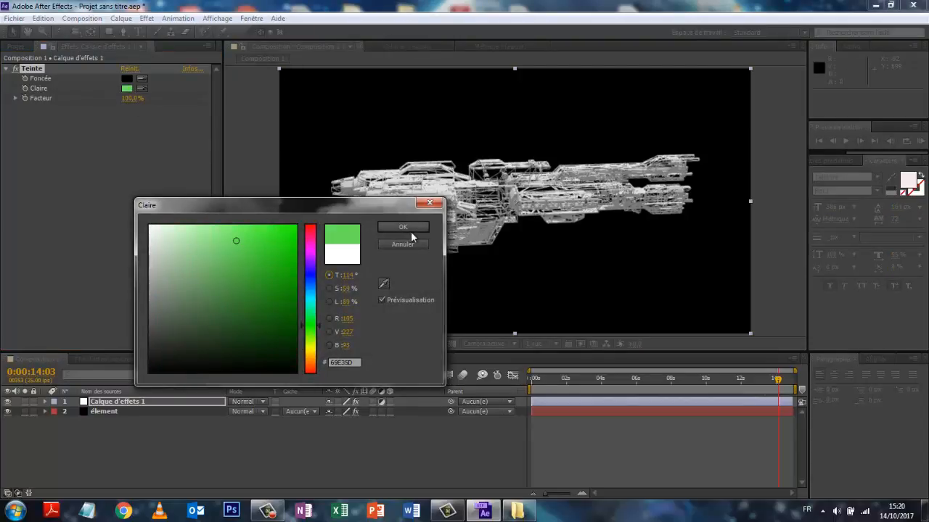
click(403, 227)
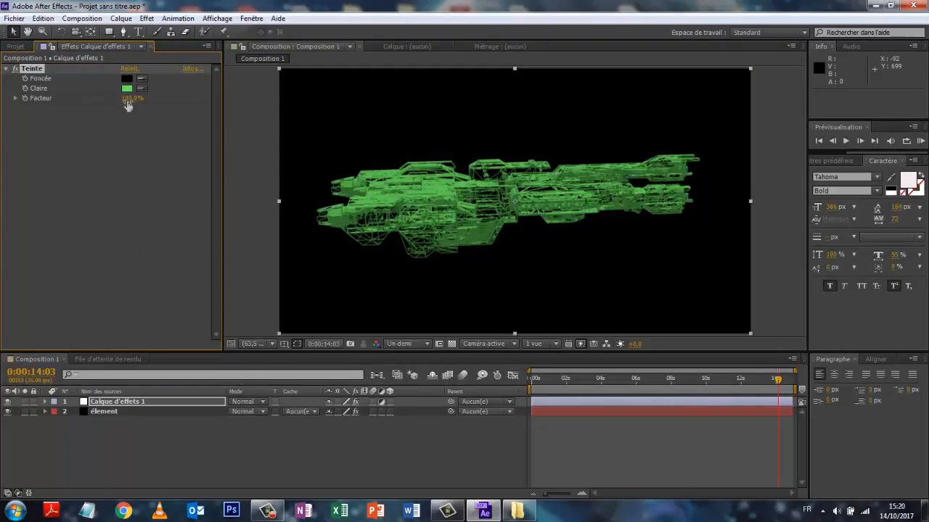
Set Teinte's Foncée colour to a dark green with hue 141°, trying a Facteur of 81% and restoring it to 100%.
drag(129, 98, 119, 232)
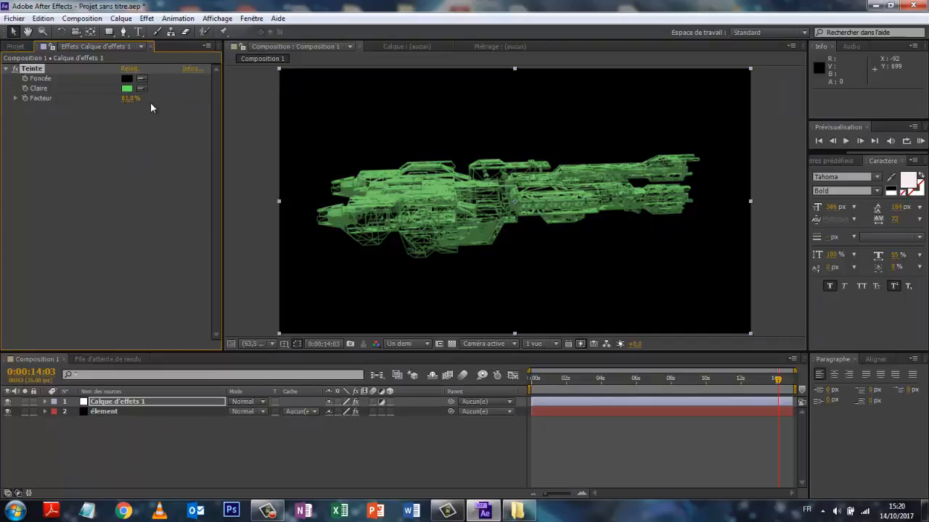
click(127, 79)
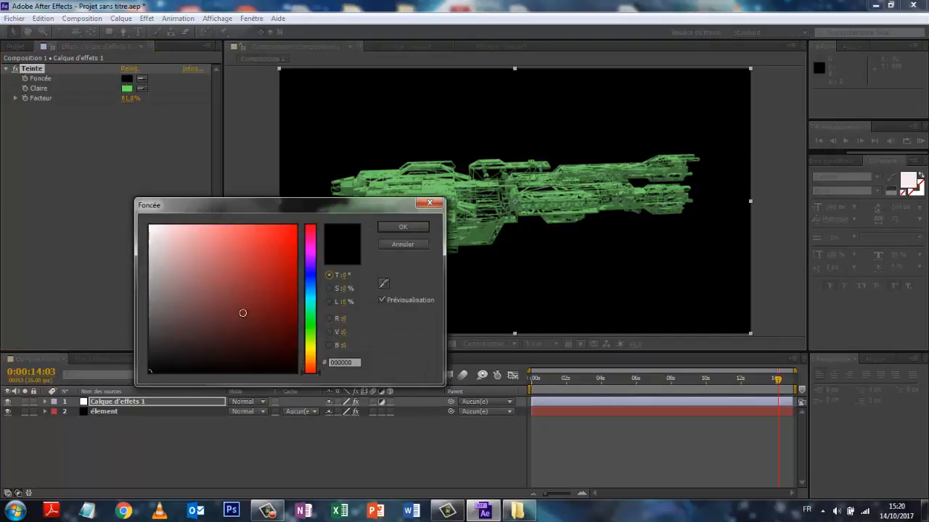
click(312, 317)
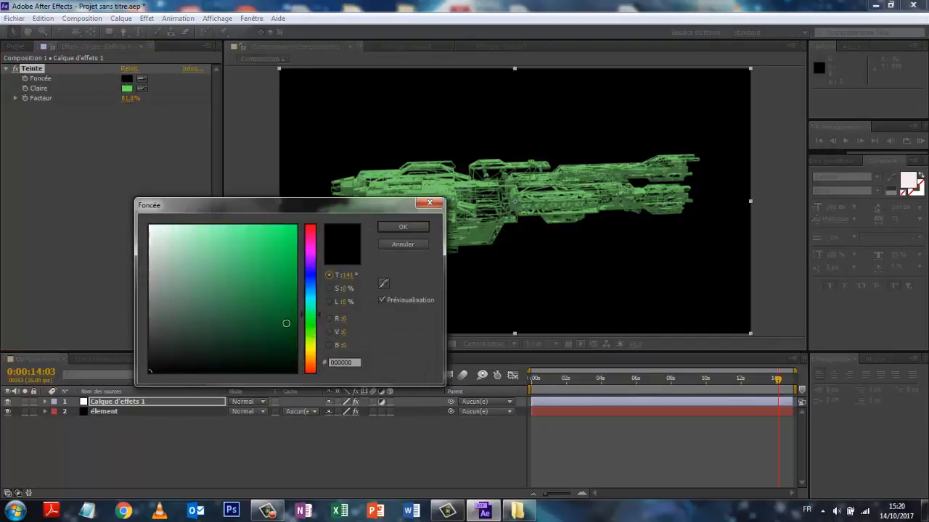
click(286, 324)
click(400, 228)
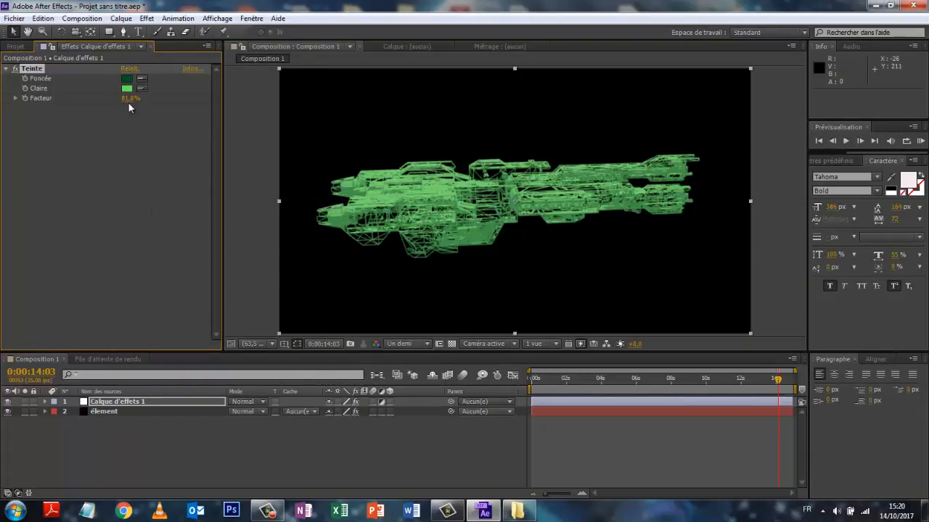
drag(124, 99, 151, 96)
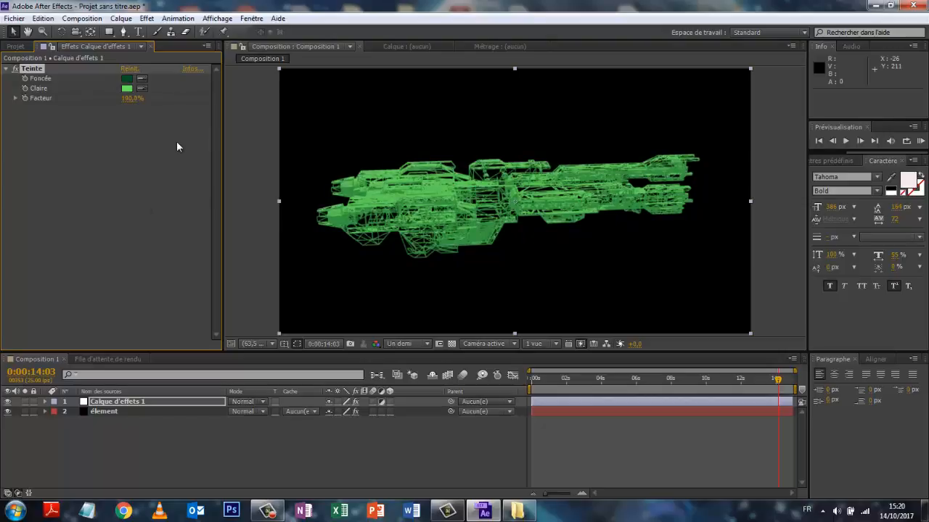
Play the animation to review the green tint on the rotating ship.
key(space)
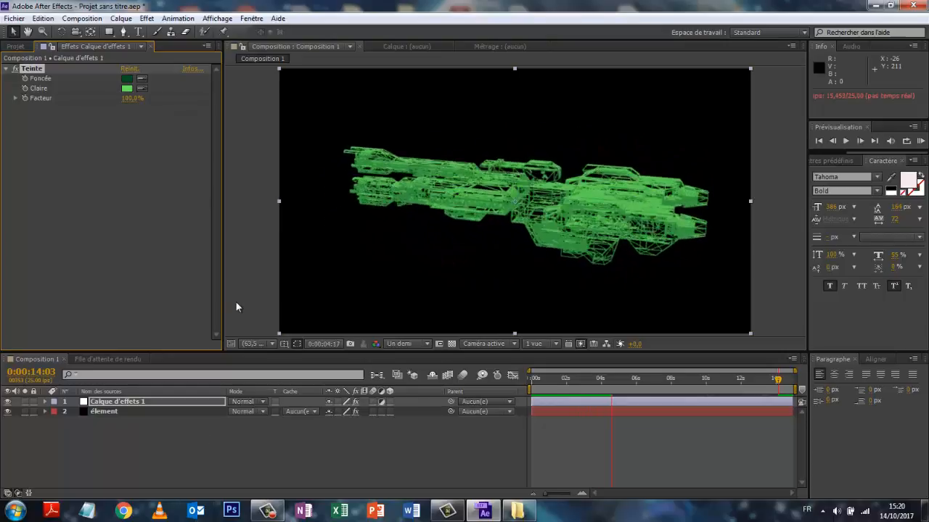
key(space)
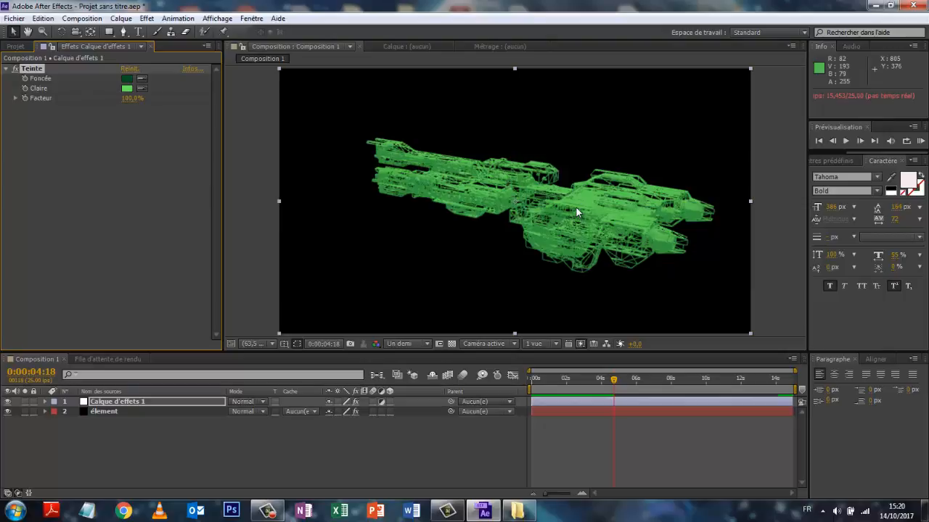
key(space)
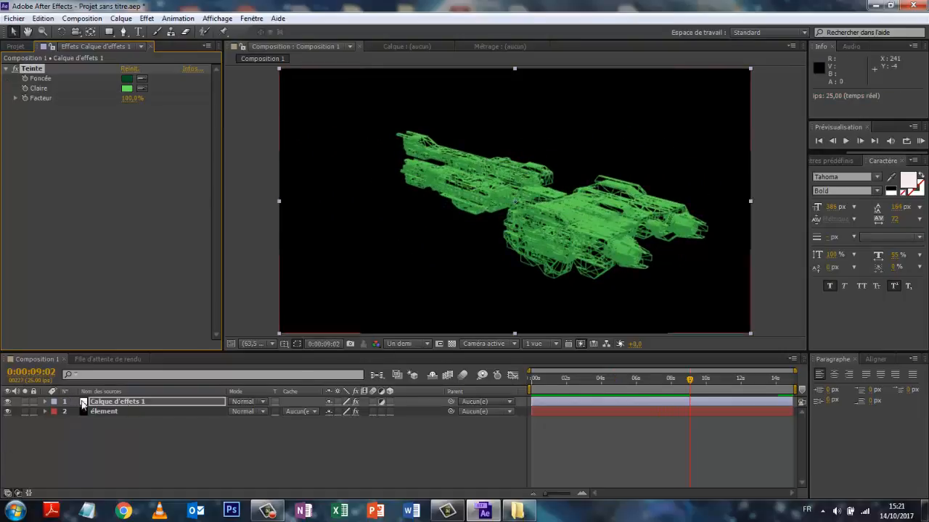
Move to frame 0:00:14:24 and delete the Y Rotation Particle keyframe there in the élement layer's Group 1 Particle Look.
click(114, 413)
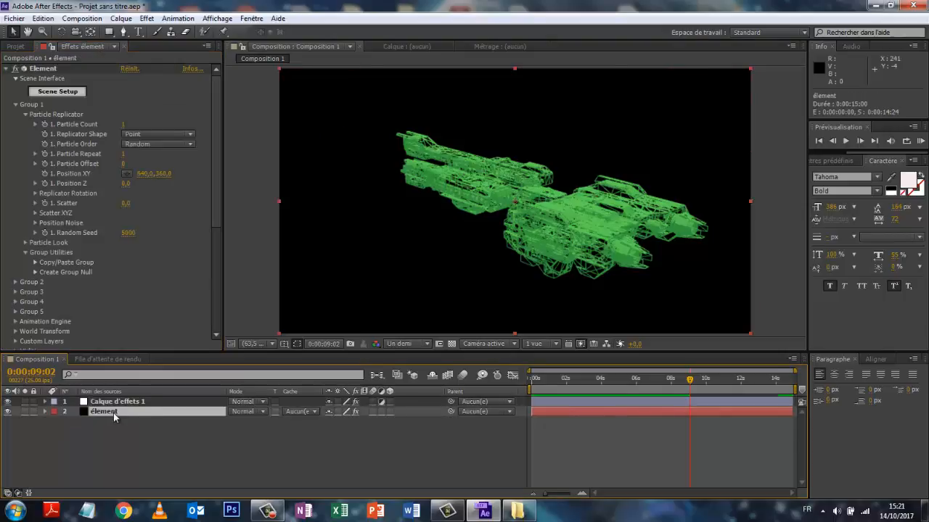
drag(688, 382, 818, 387)
click(46, 411)
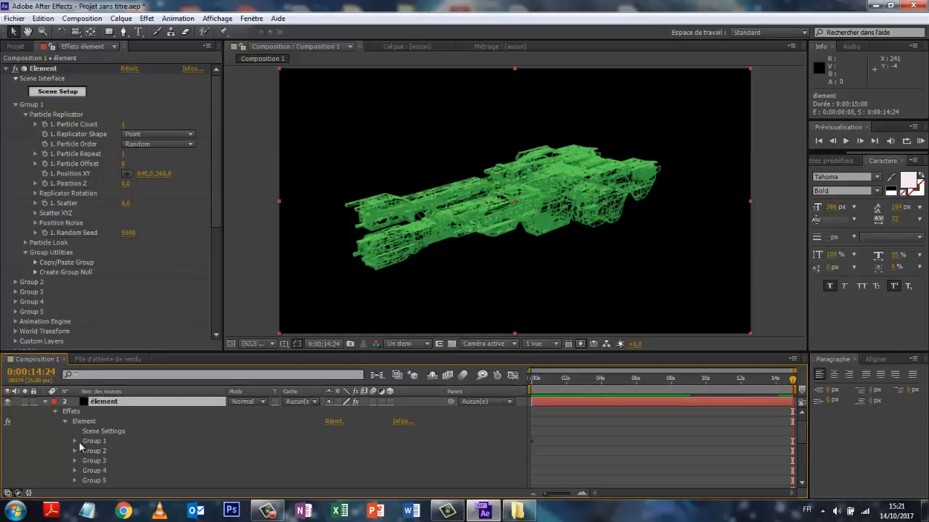
click(75, 442)
scroll(322, 455, down, 3)
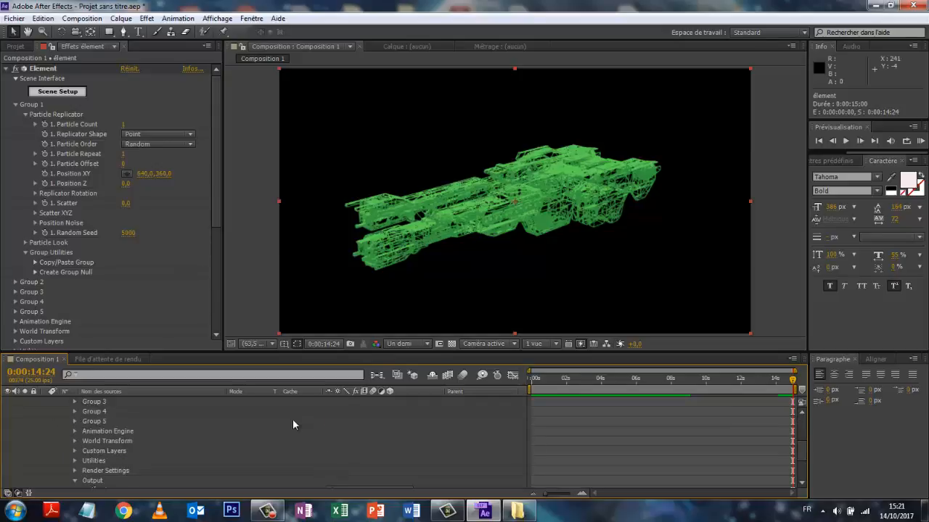
scroll(290, 418, up, 1)
scroll(290, 417, up, 3)
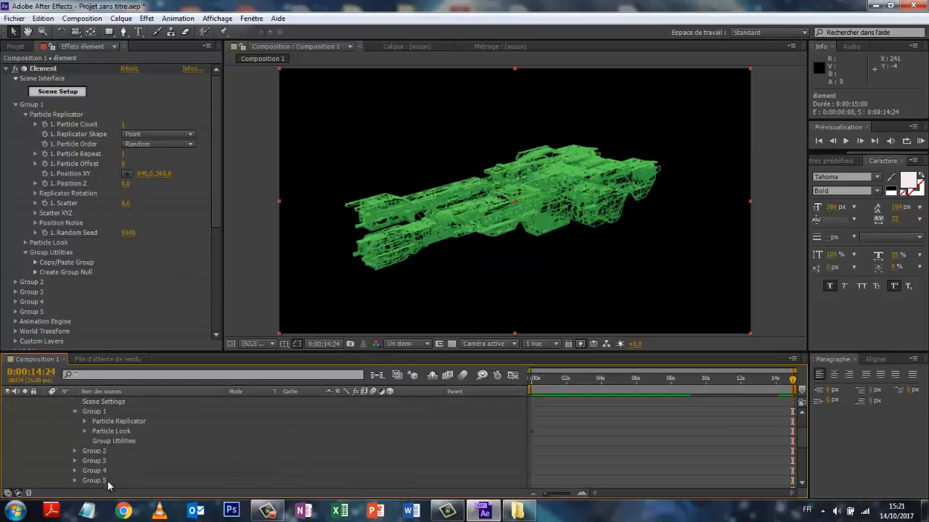
click(84, 431)
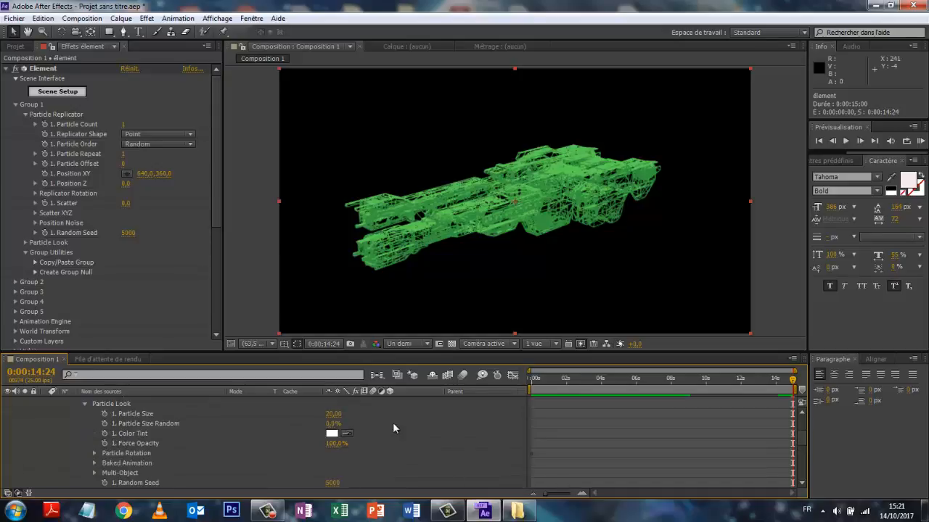
click(94, 454)
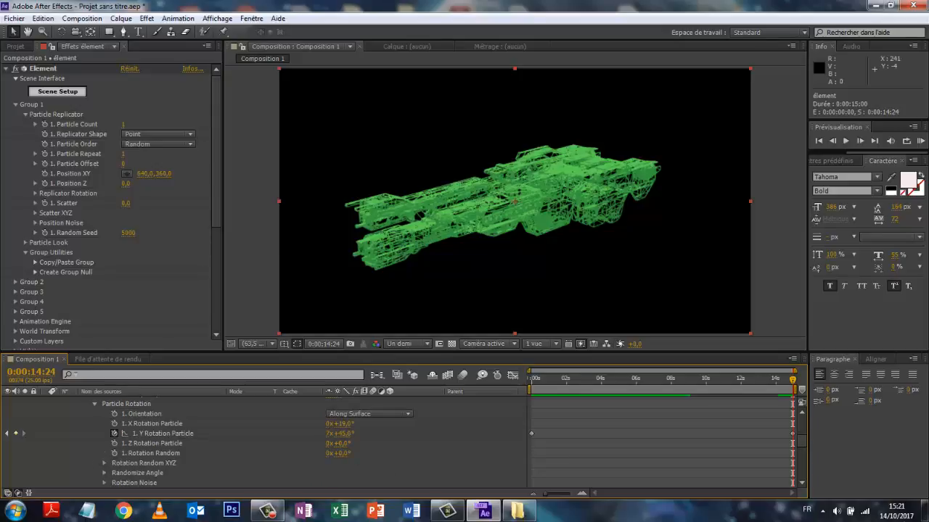
click(792, 434)
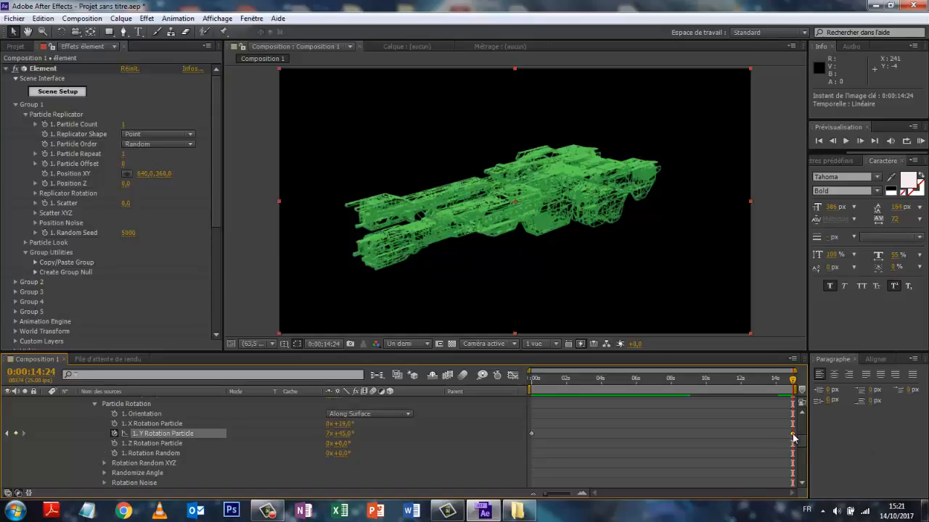
key(Delete)
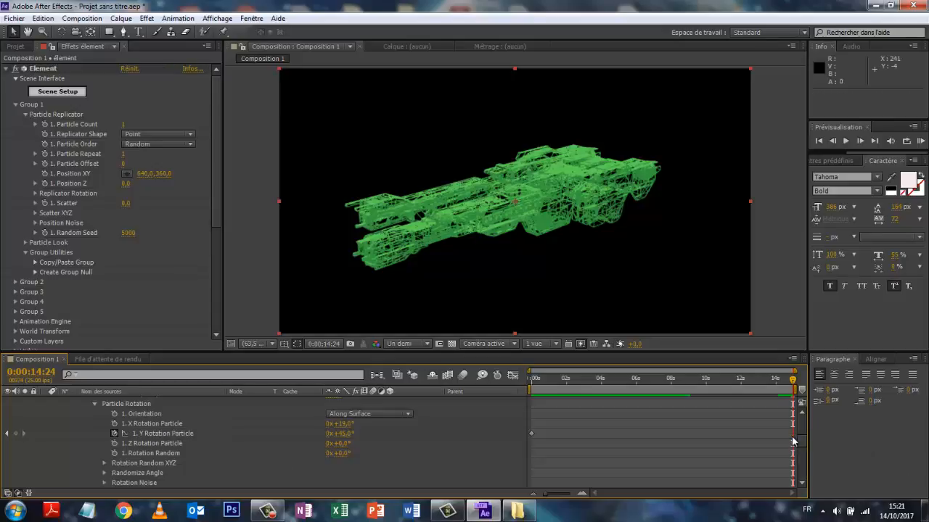
Set Y Rotation Particle to 4x+45° at the last frame and play the animation.
click(328, 433)
text(4)
key(Return)
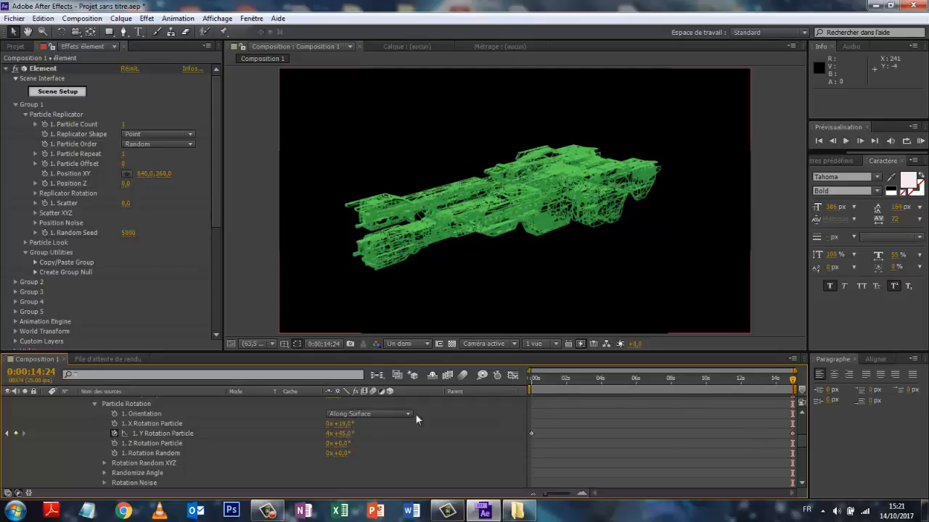
key(space)
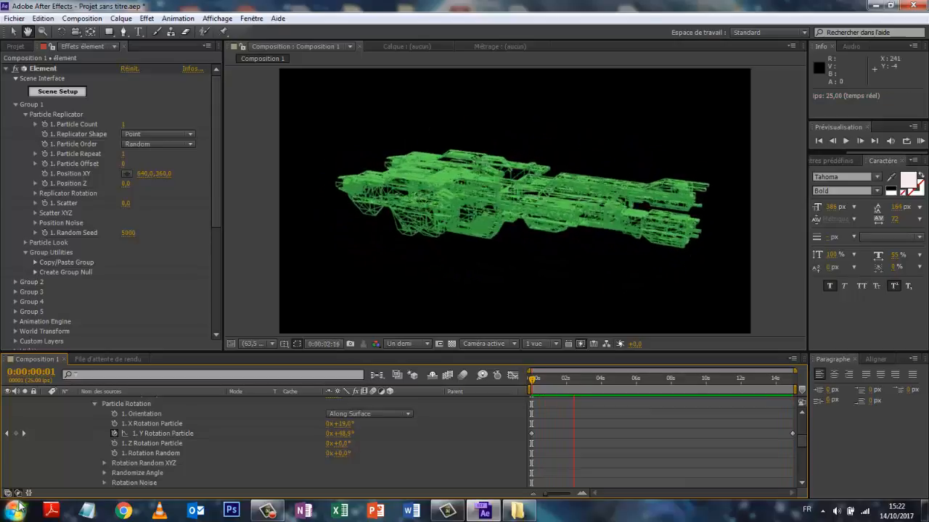
key(space)
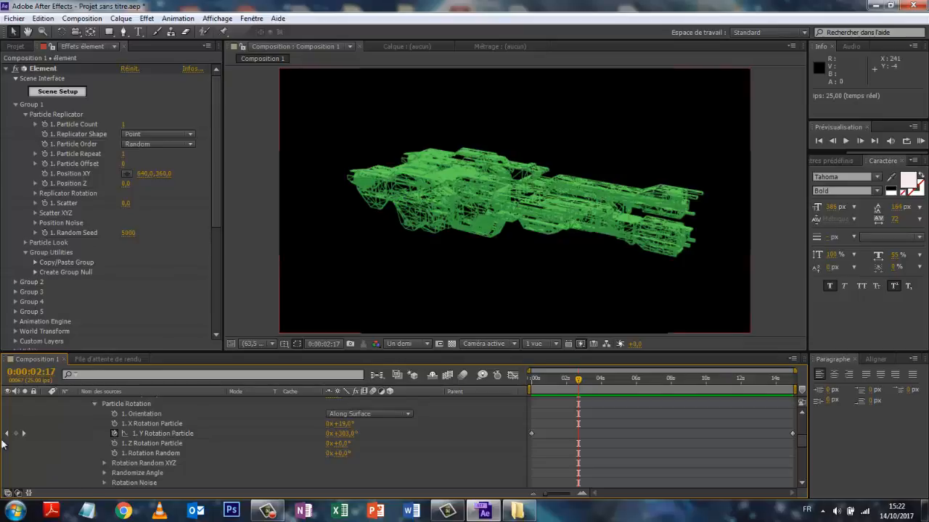
Queue Composition 1 as a pre-render and set its output module format to H.264.
click(76, 18)
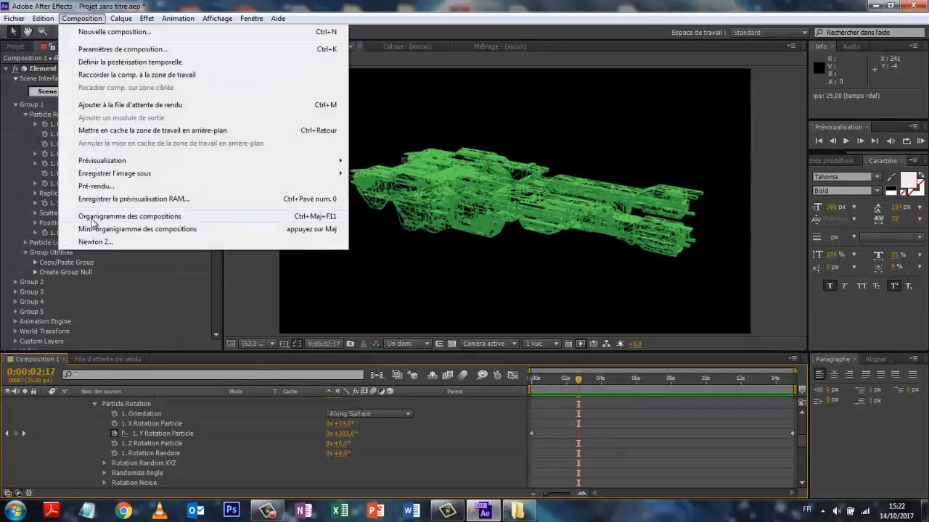
click(94, 187)
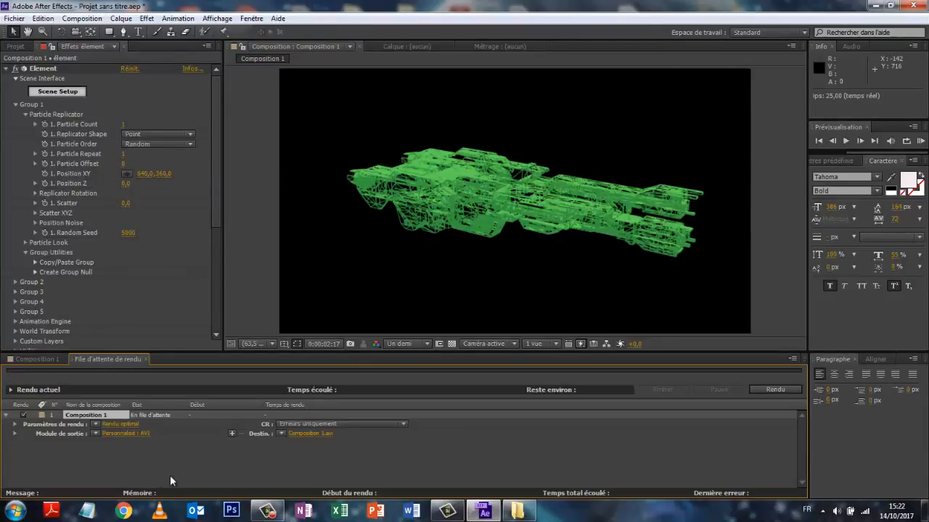
click(126, 433)
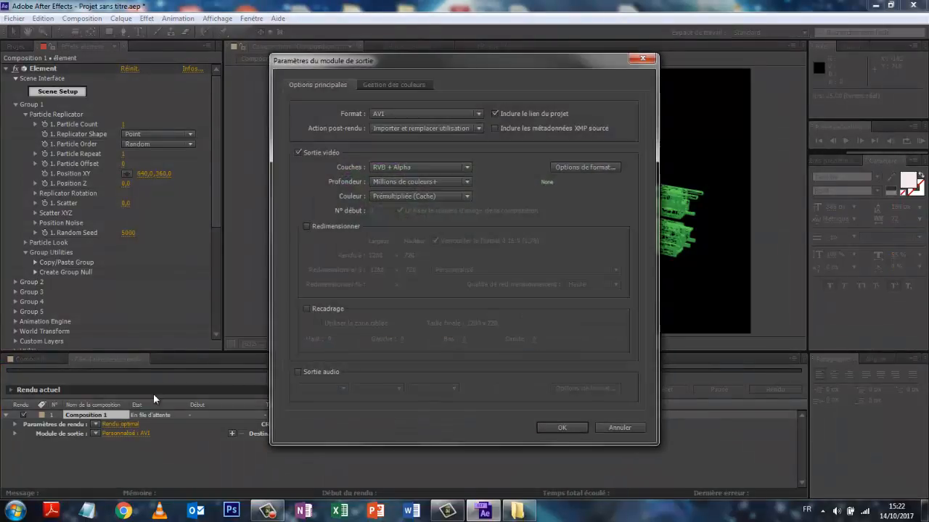
click(477, 114)
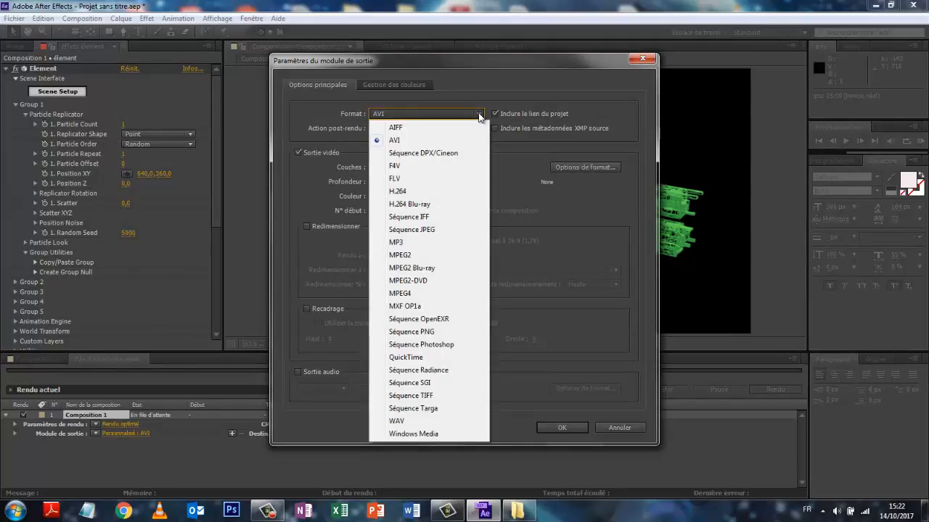
click(397, 192)
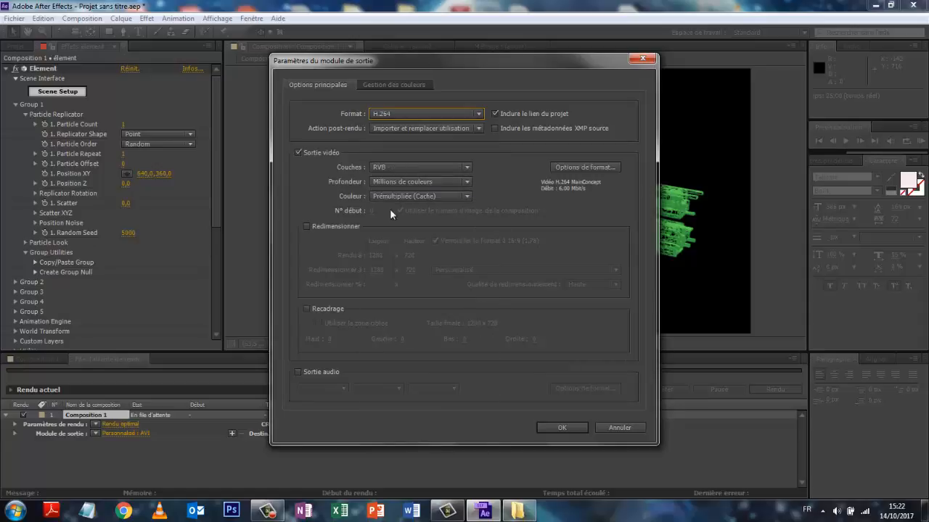
click(563, 428)
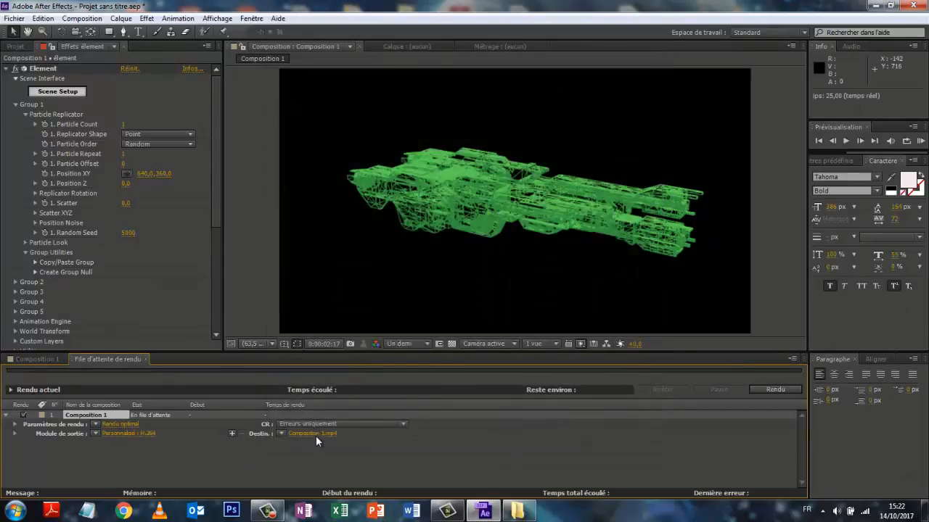
Browse the TOSHIBA EXT (E:) drive for the folder in which to save Composition 1.mp4.
click(313, 433)
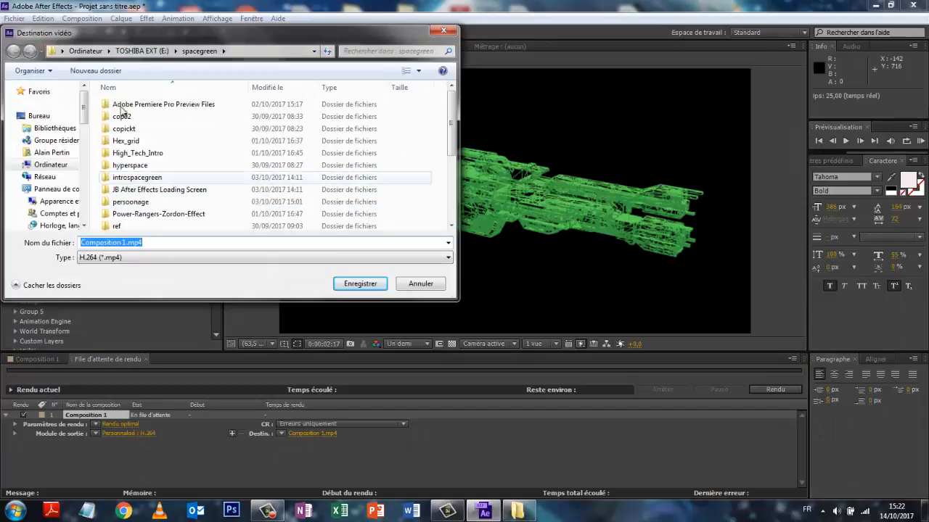
click(120, 50)
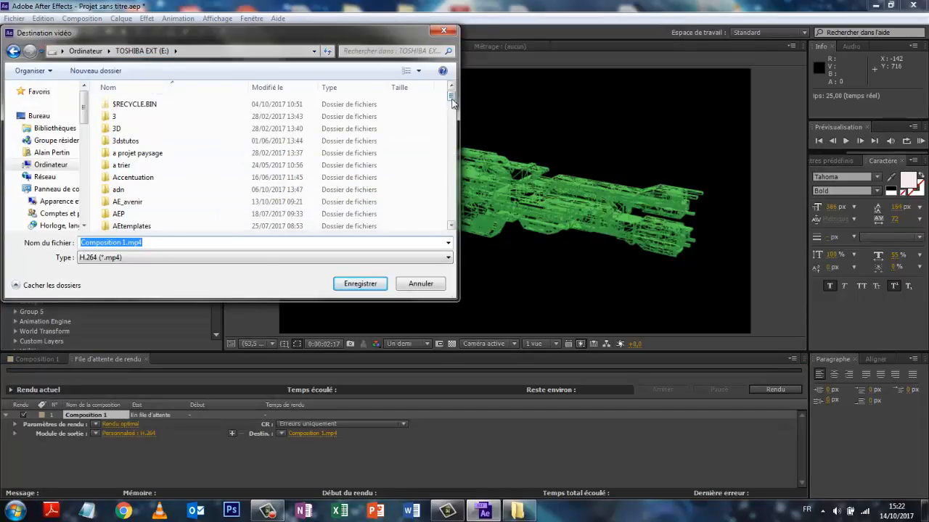
drag(450, 99, 451, 113)
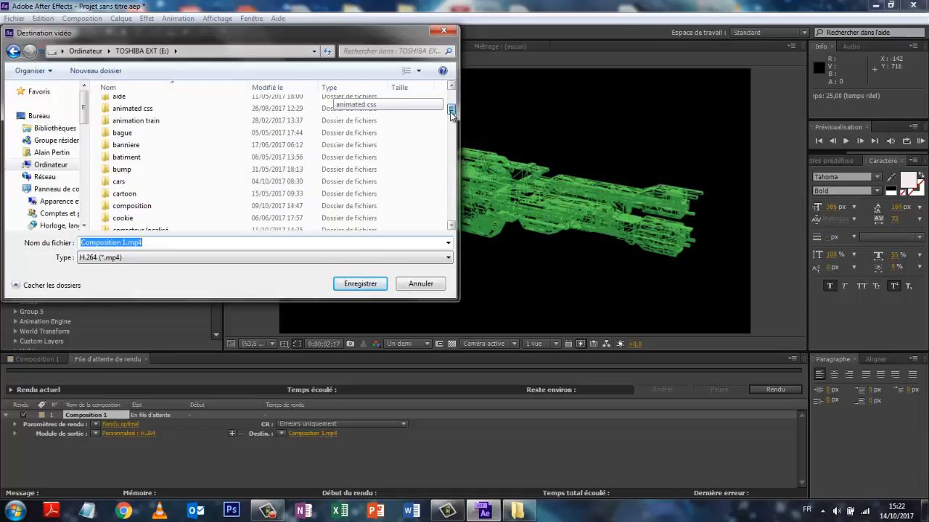
drag(451, 110, 445, 219)
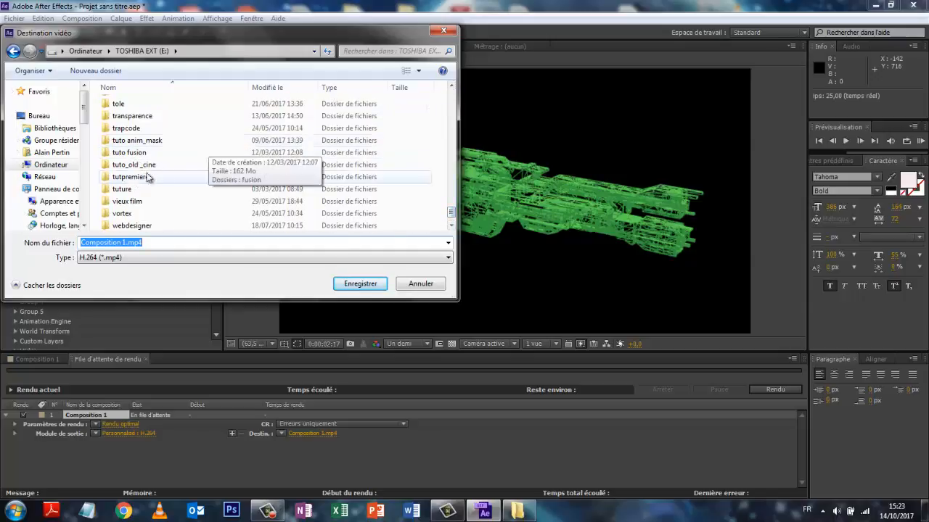